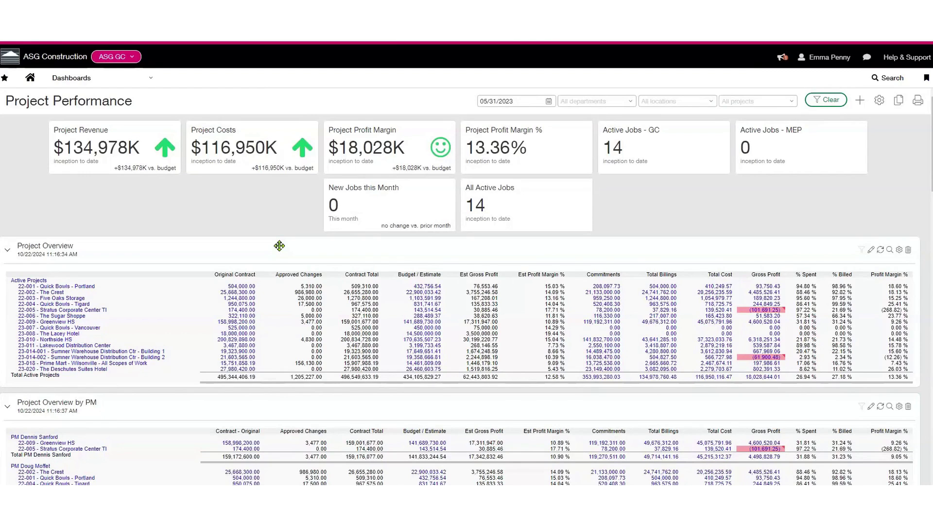
# - Open the Project Performance dashboard and look through its project overview, job type and profitability reports
pyautogui.click(142, 82)
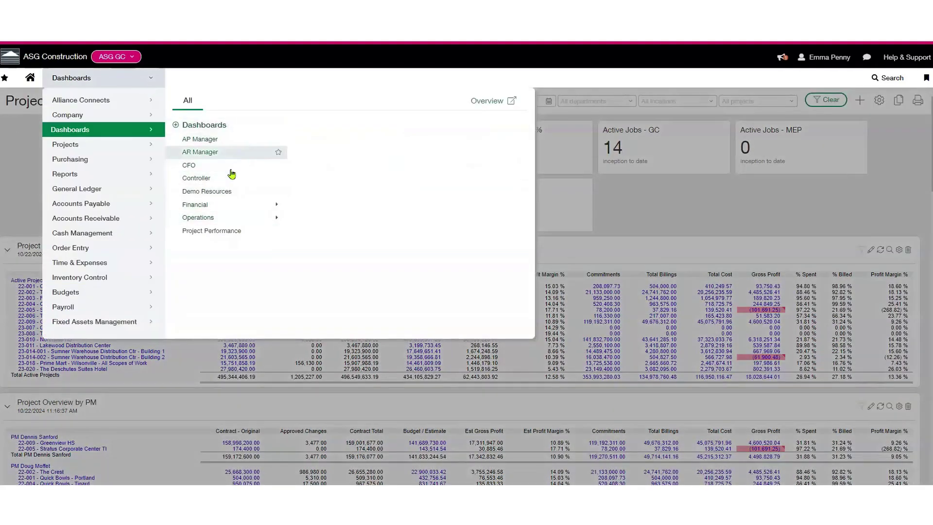
pyautogui.click(233, 236)
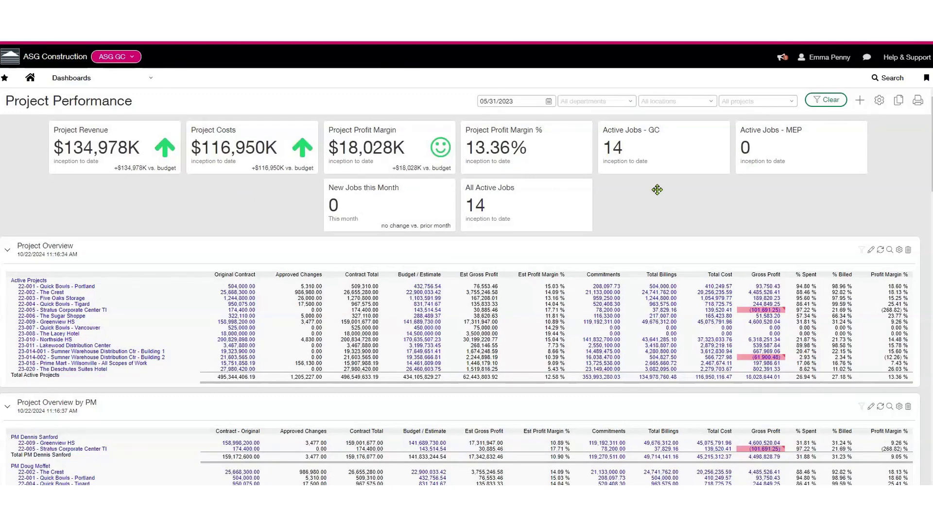
pyautogui.scroll(-5, 665, 217)
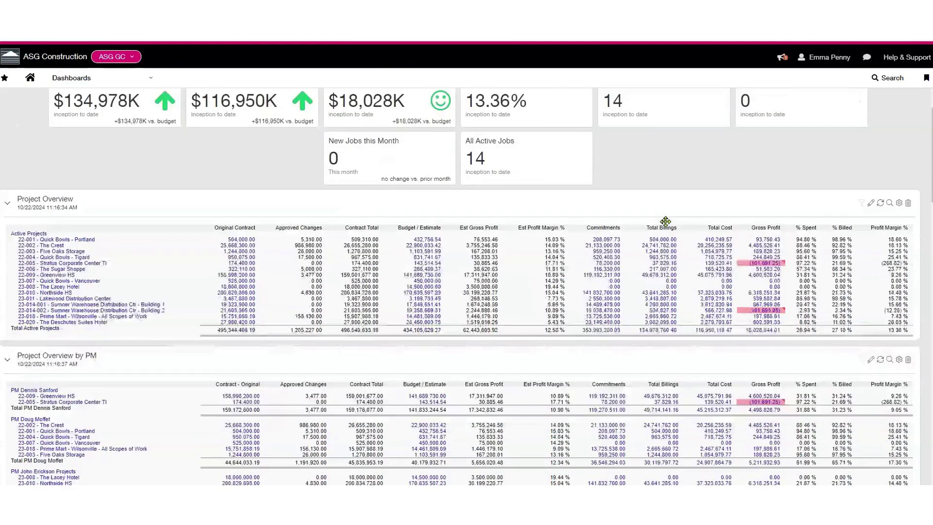
pyautogui.scroll(-5, 665, 236)
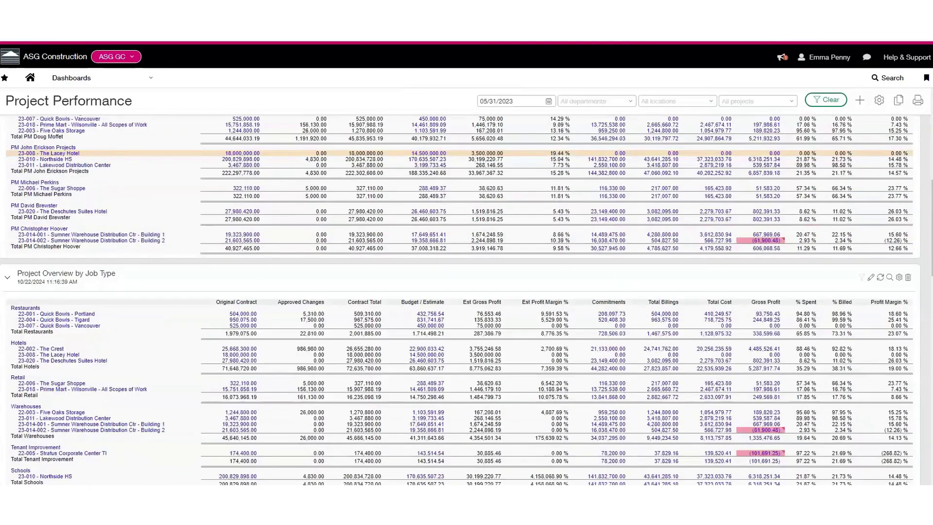
pyautogui.scroll(-15, 665, 237)
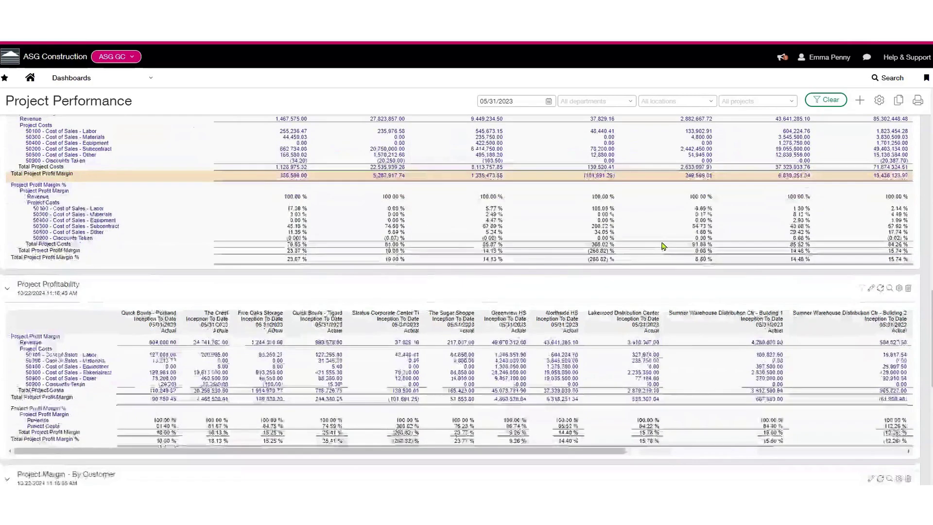
pyautogui.scroll(18, 663, 246)
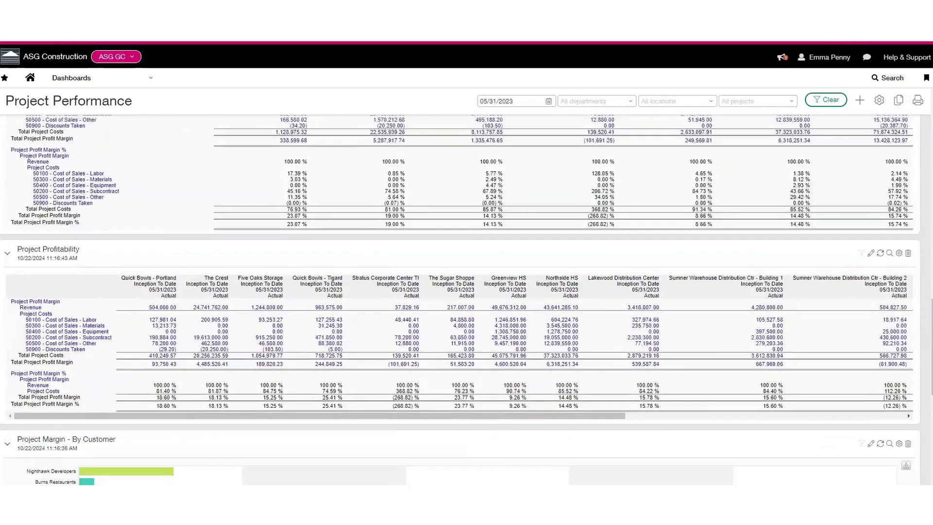
pyautogui.scroll(4, 664, 247)
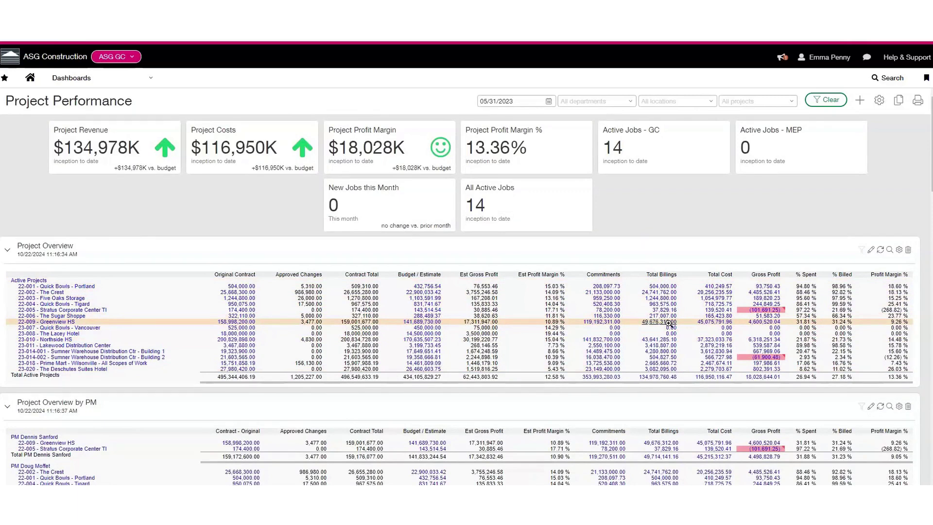
# - View the ledger entries behind the total billings of project 22-001 Quick Bowls - Portland and close the report window
pyautogui.click(670, 287)
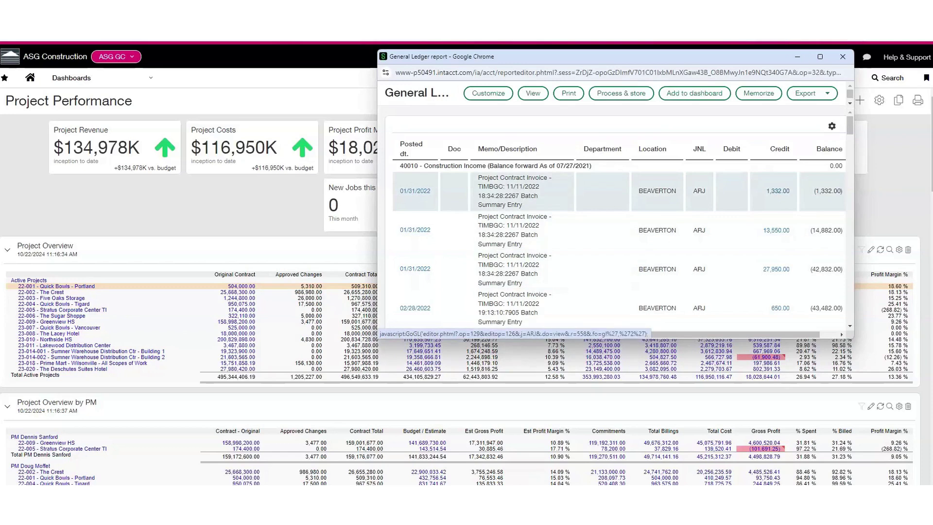
pyautogui.click(844, 59)
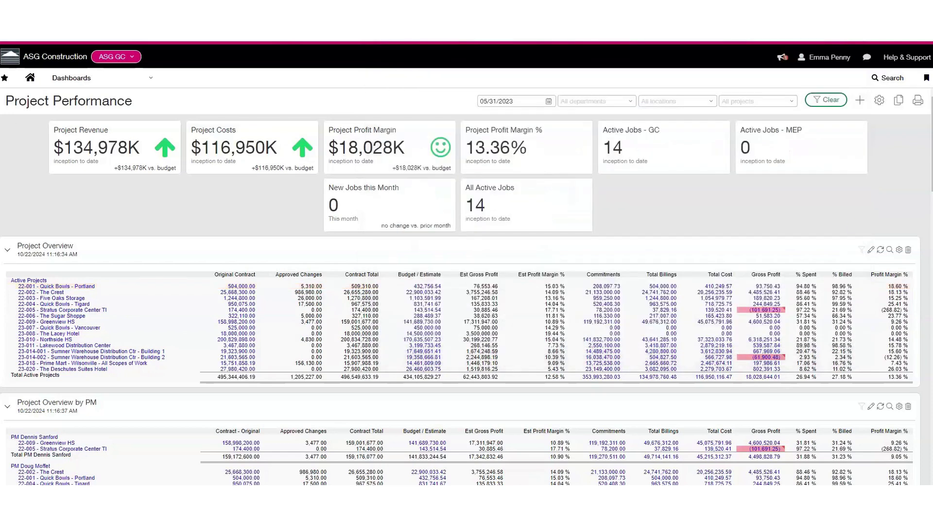
# - Look at the Project Overview report's definition and run the report as HTML as of 05/31/2023
pyautogui.click(871, 251)
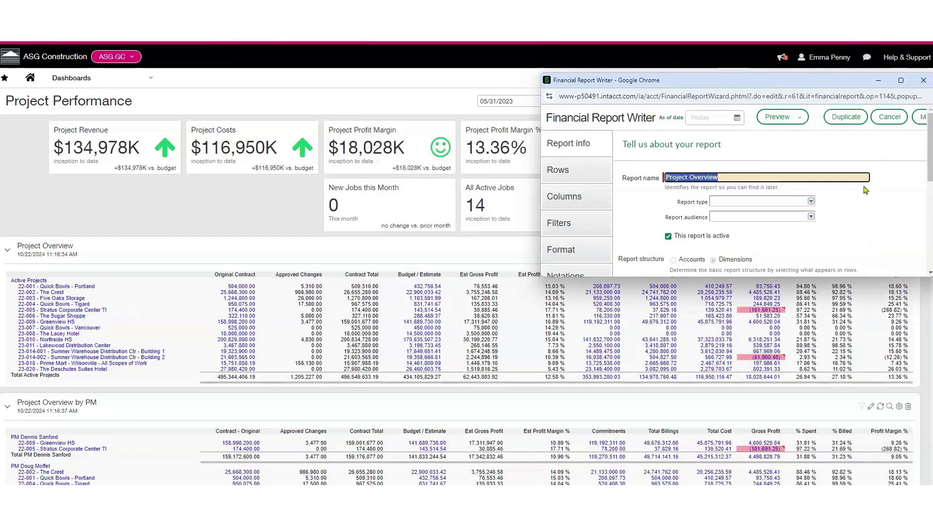
pyautogui.click(923, 82)
pyautogui.click(890, 251)
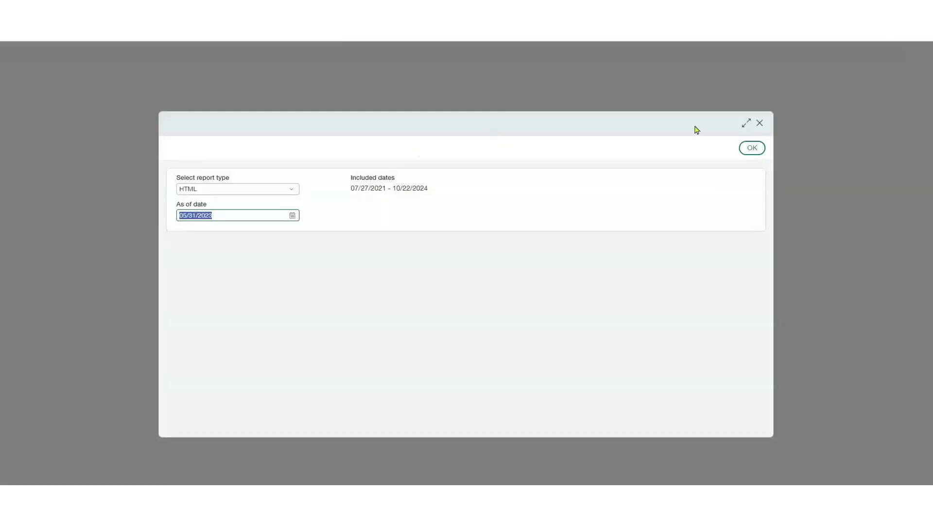
pyautogui.click(752, 148)
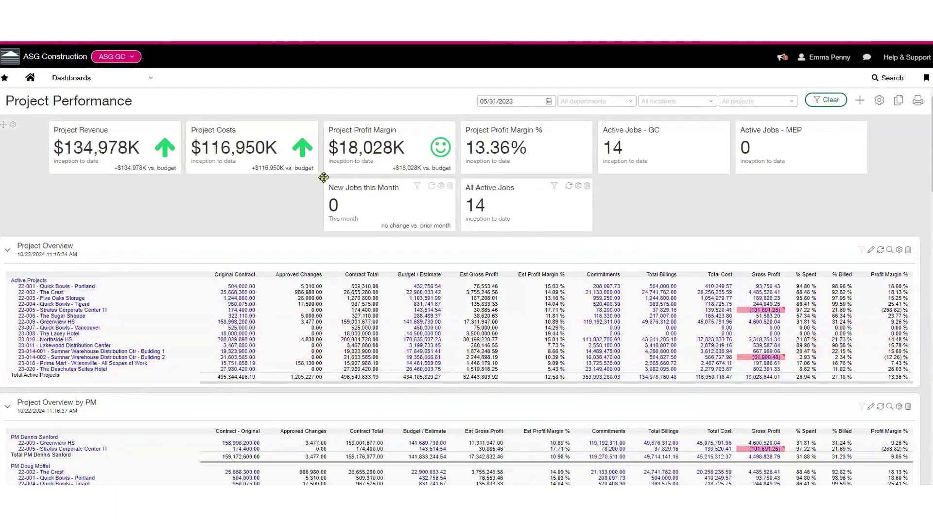
# - Inspect the choices in the dashboard's department, location and project filters without applying any
pyautogui.moveTo(388, 161)
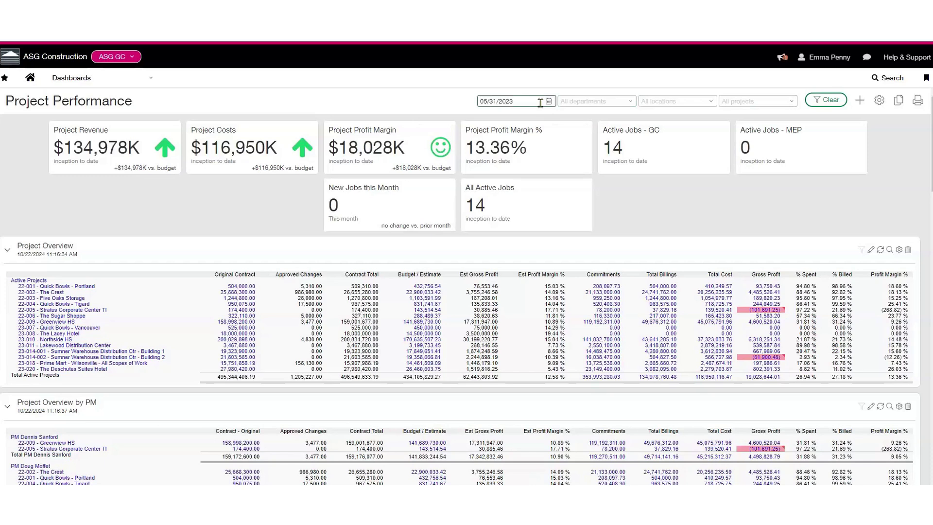
pyautogui.click(631, 102)
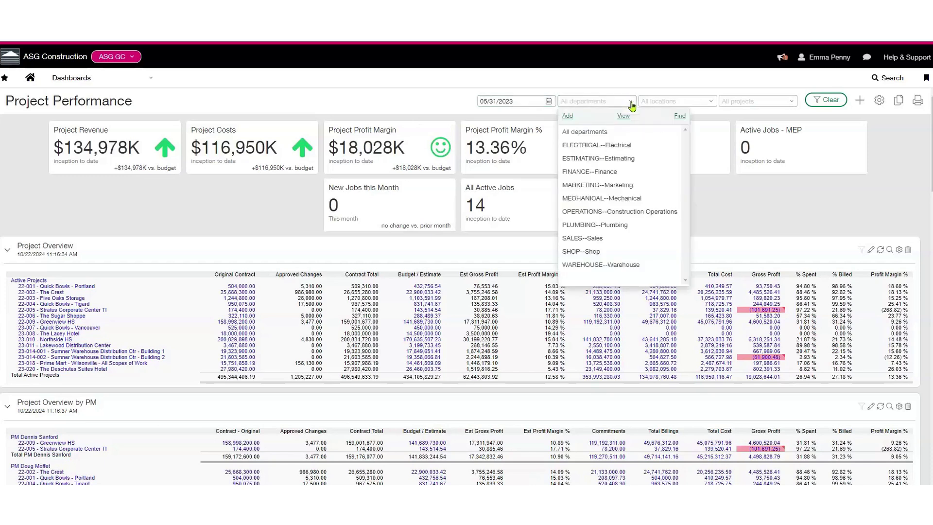
pyautogui.click(710, 102)
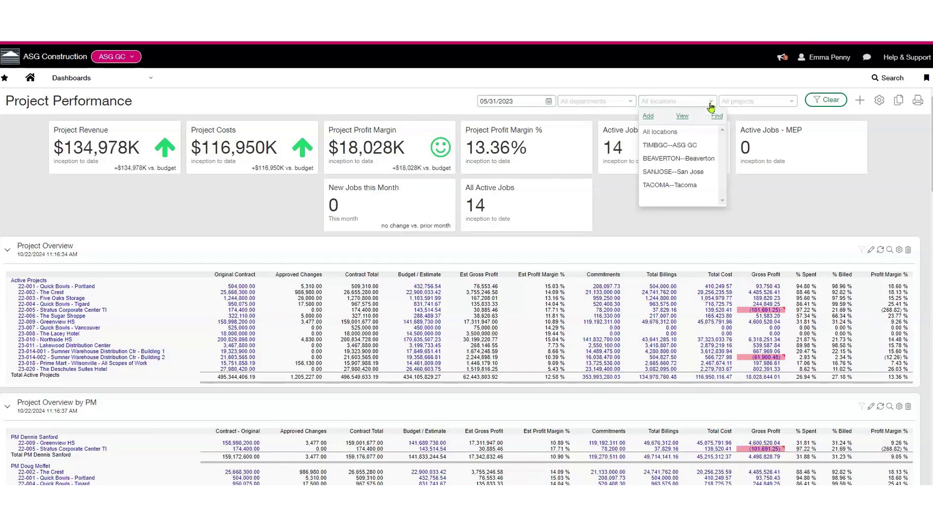
pyautogui.click(792, 102)
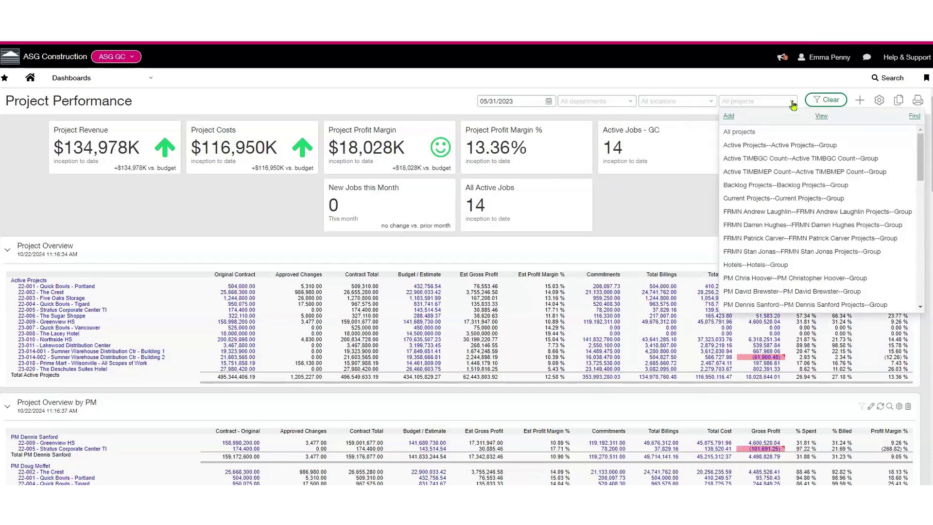
pyautogui.click(793, 105)
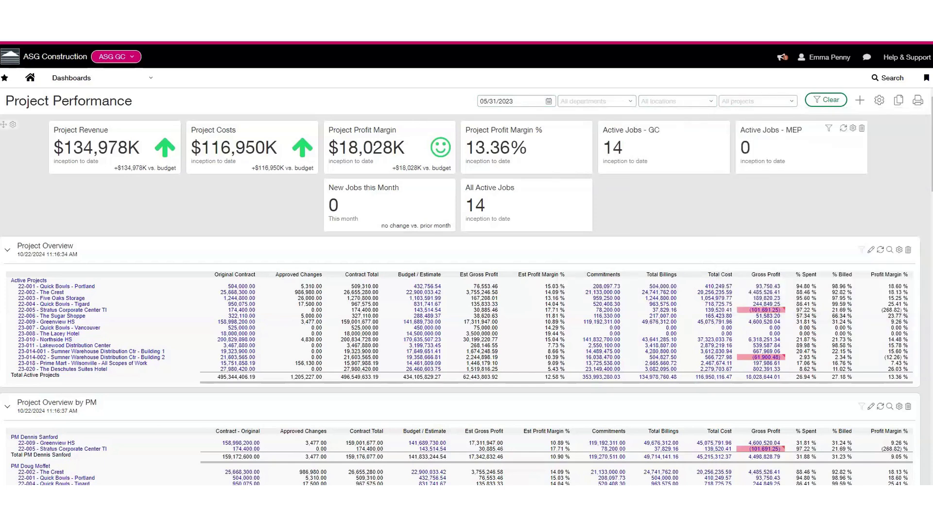
# - Examine the dashboard properties for available filters and for group or user permissions, and close them without saving
pyautogui.click(879, 101)
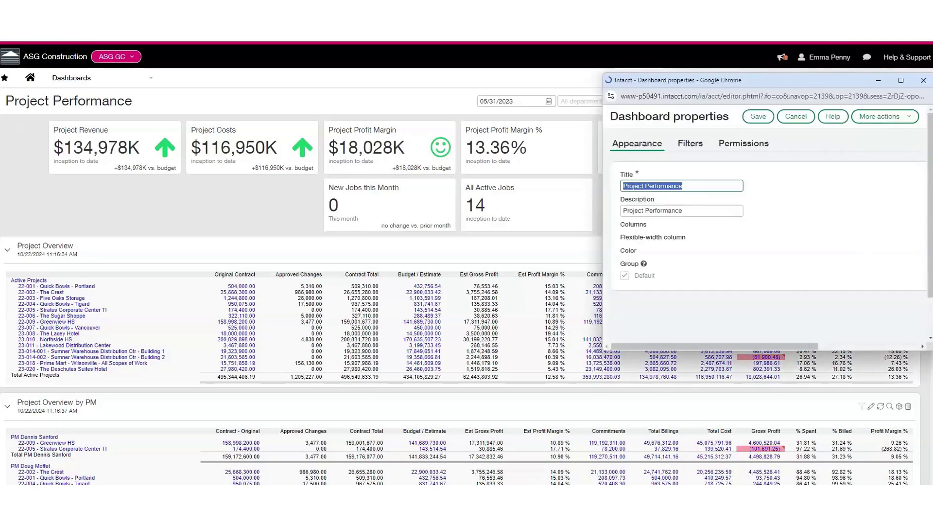
pyautogui.click(702, 145)
pyautogui.scroll(-2, 718, 180)
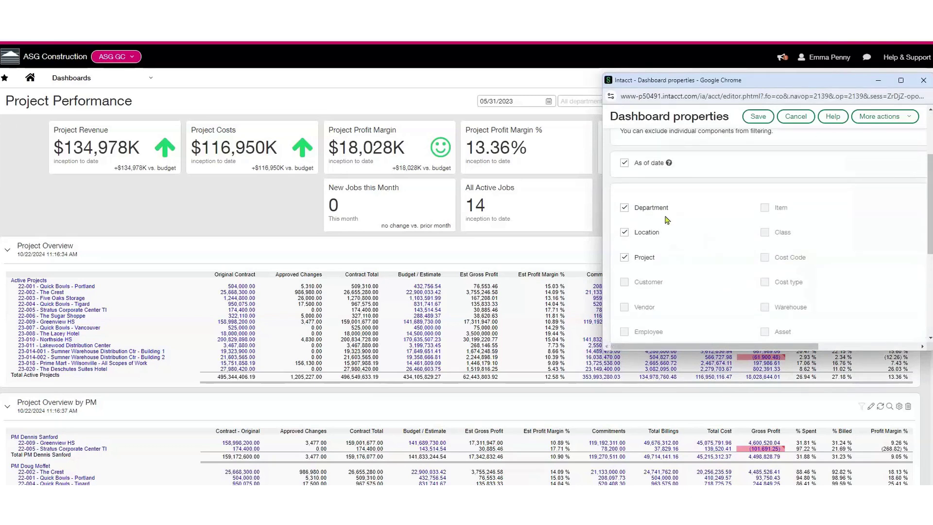
pyautogui.scroll(3, 666, 295)
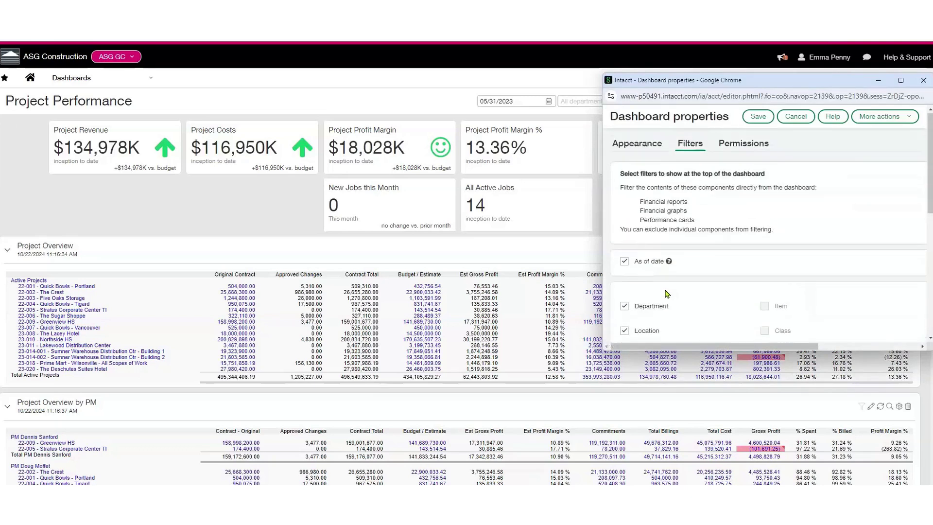
pyautogui.click(743, 144)
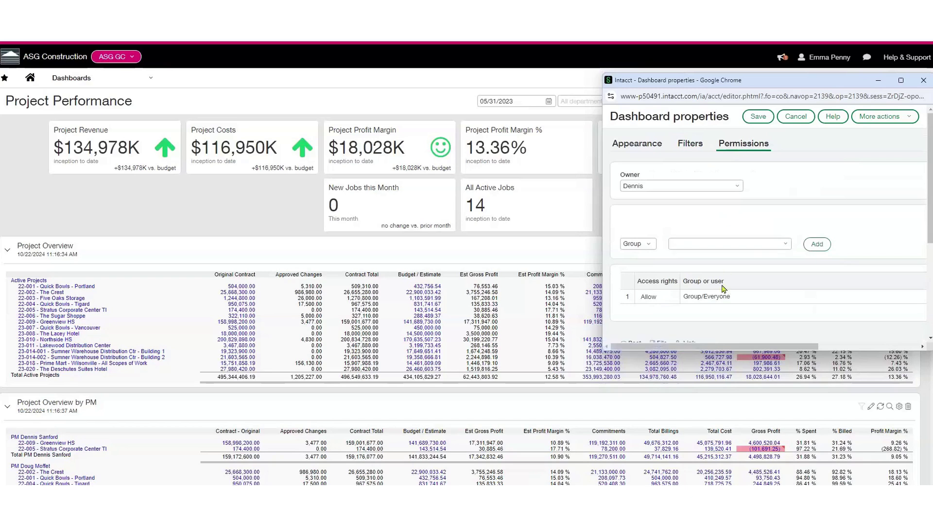
pyautogui.click(649, 244)
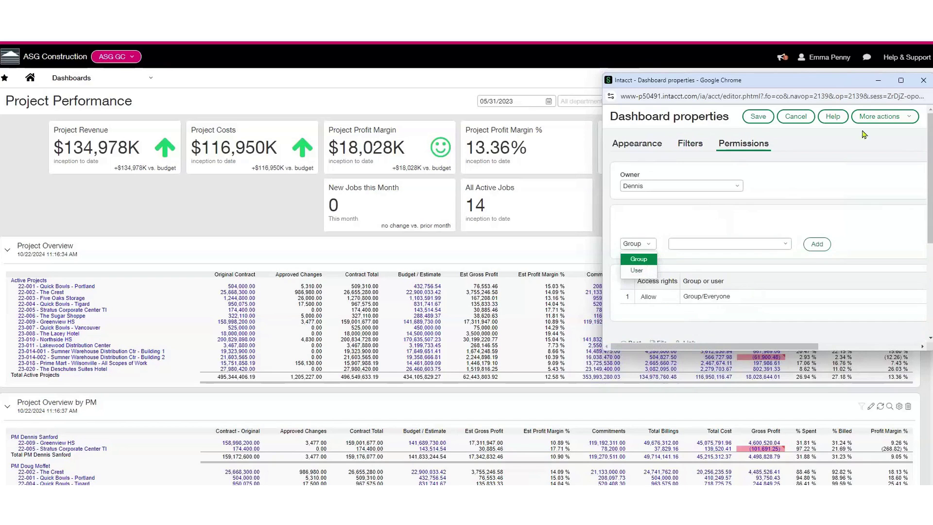
pyautogui.click(926, 81)
# - Go to the Projects list and open project 22-009 Greenview HS for editing
pyautogui.click(154, 81)
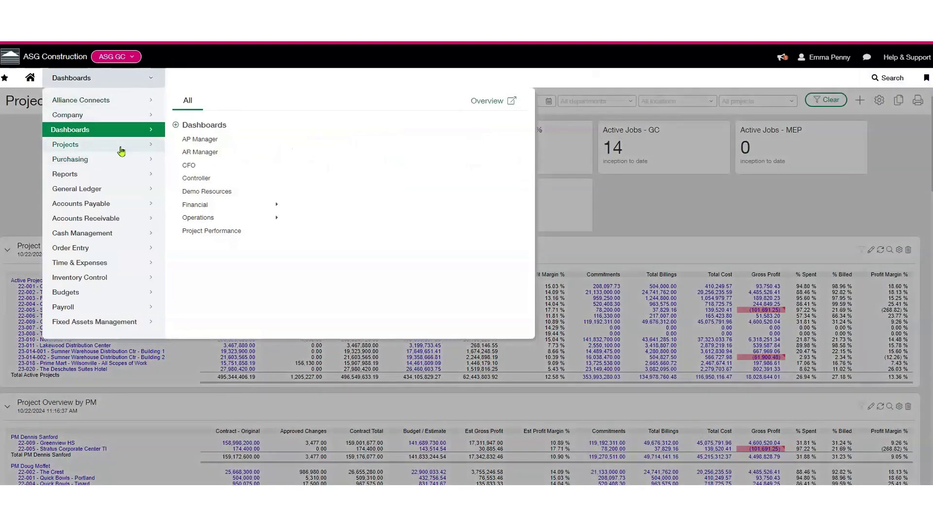
pyautogui.moveTo(120, 151)
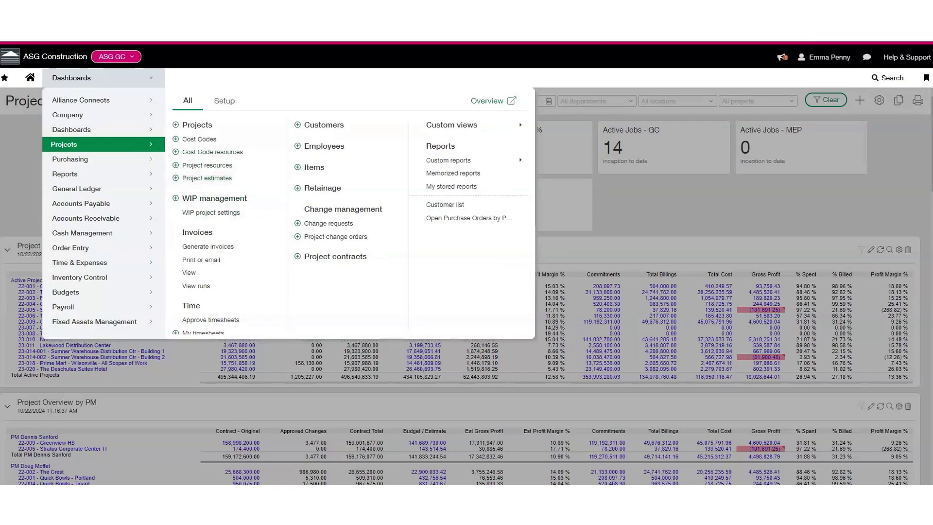
pyautogui.click(196, 127)
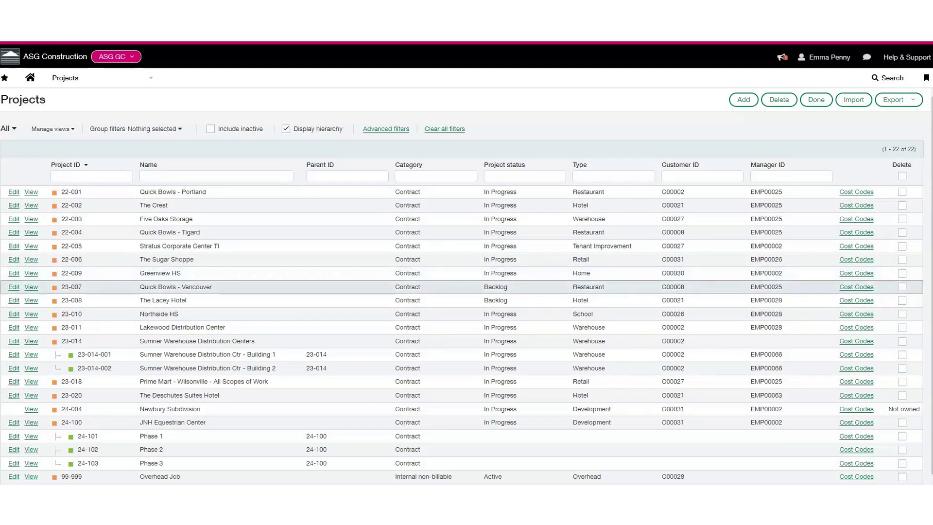
pyautogui.click(13, 274)
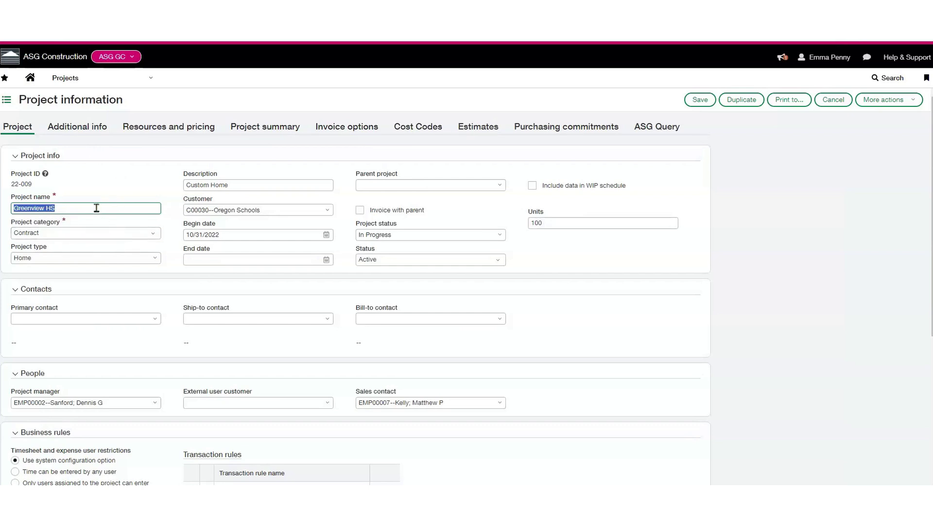
# - Review the project's category and type choices, its contacts, people and business rules
pyautogui.click(153, 235)
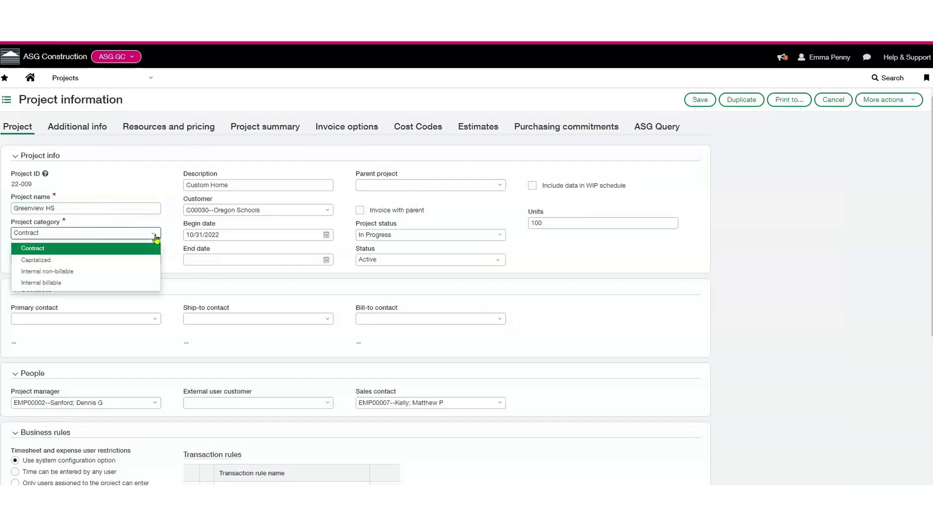
pyautogui.click(155, 235)
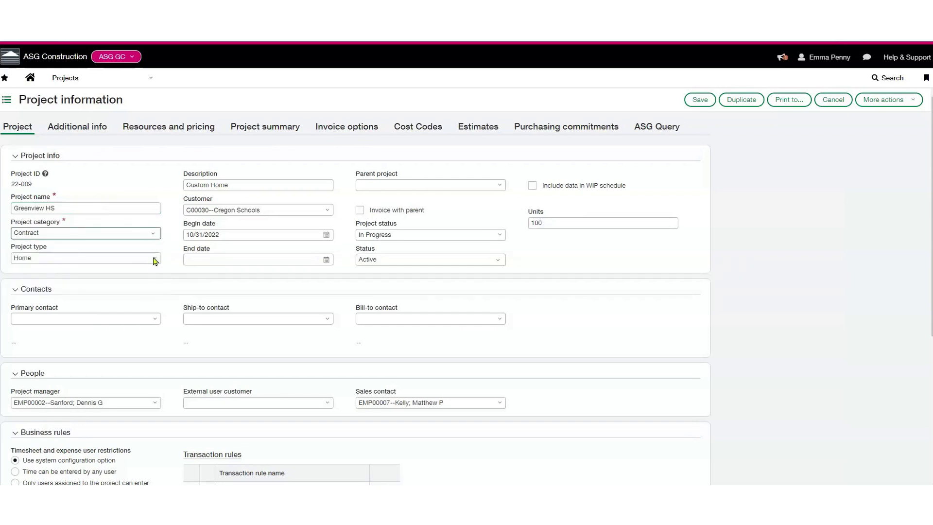
pyautogui.click(154, 260)
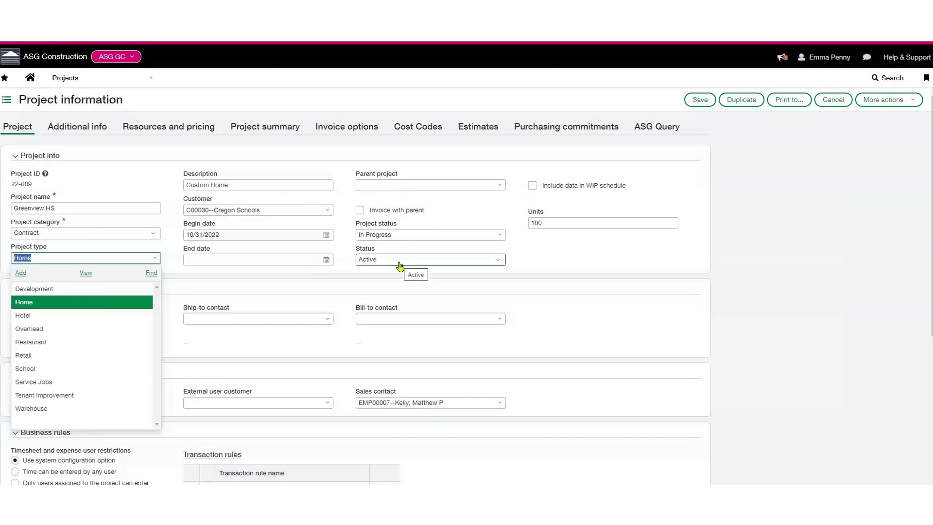
pyautogui.click(323, 346)
pyautogui.scroll(-3, 323, 346)
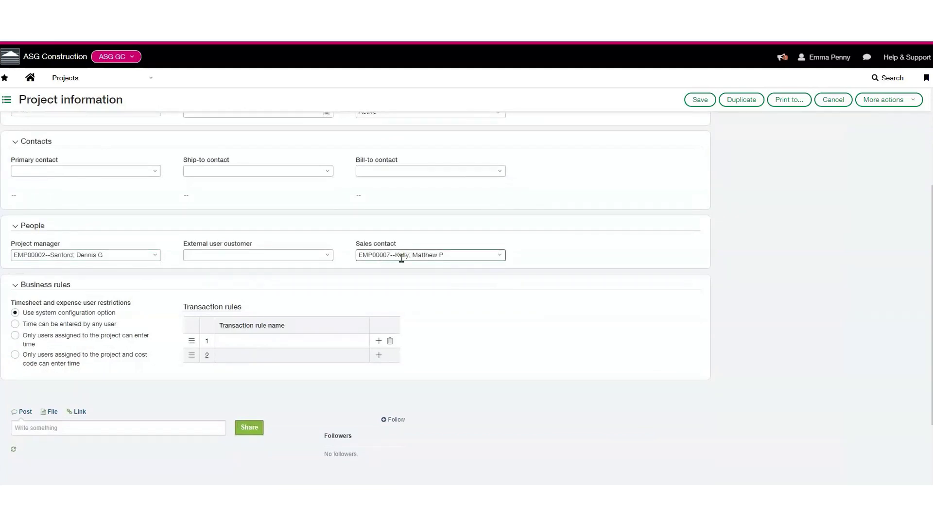
pyautogui.scroll(3, 401, 257)
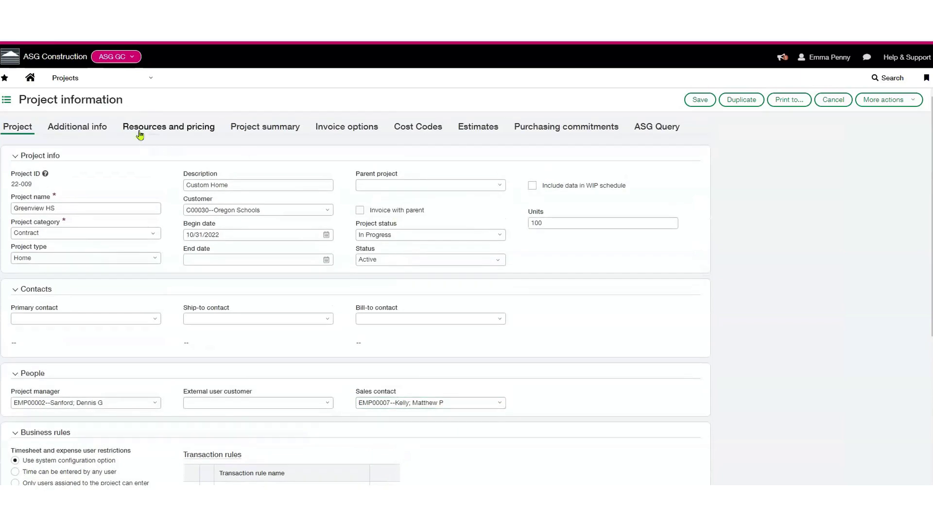
# - Examine the project's additional info, covering progress, billing, dimensions and documents
pyautogui.click(103, 130)
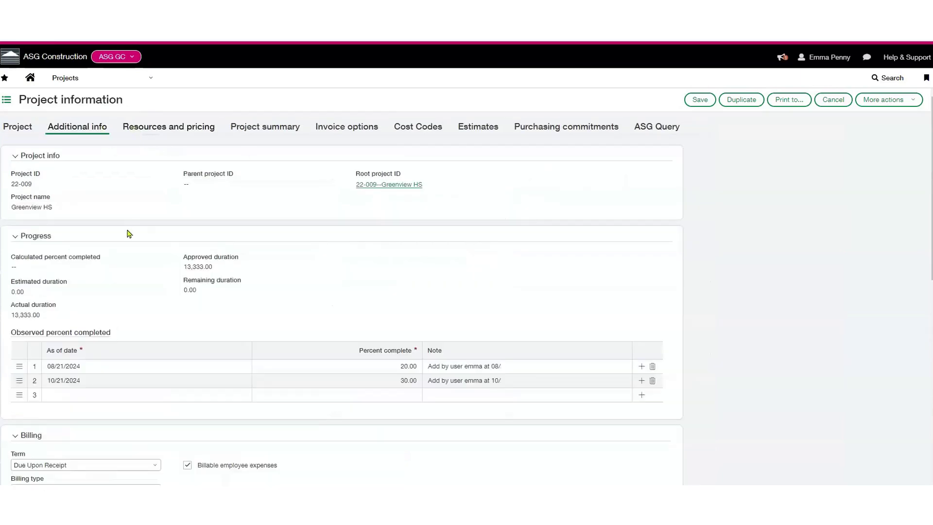
pyautogui.scroll(-2, 127, 233)
pyautogui.scroll(-2, 129, 238)
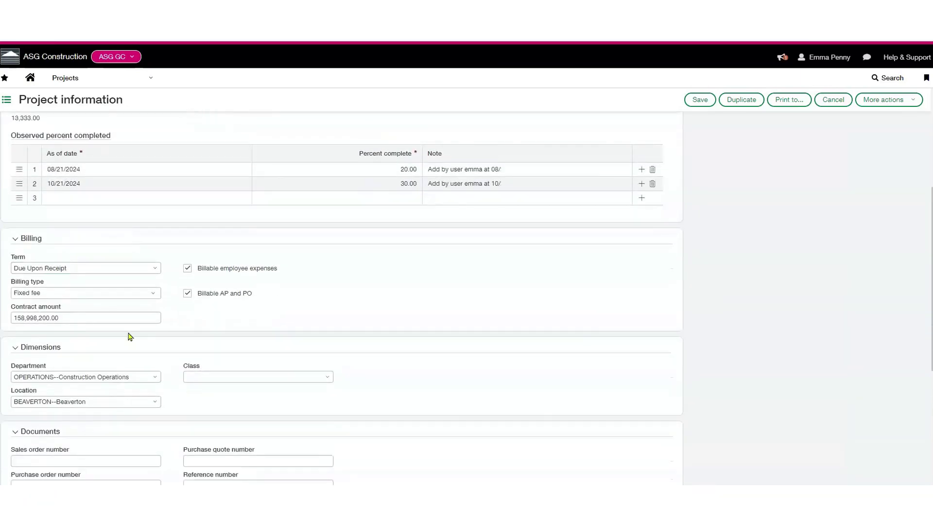
pyautogui.scroll(-1, 130, 336)
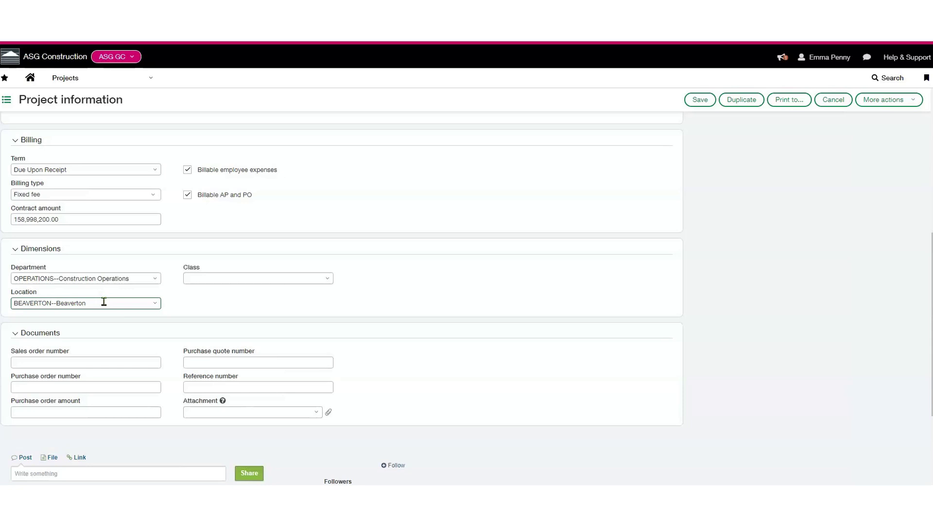
pyautogui.scroll(10, 103, 302)
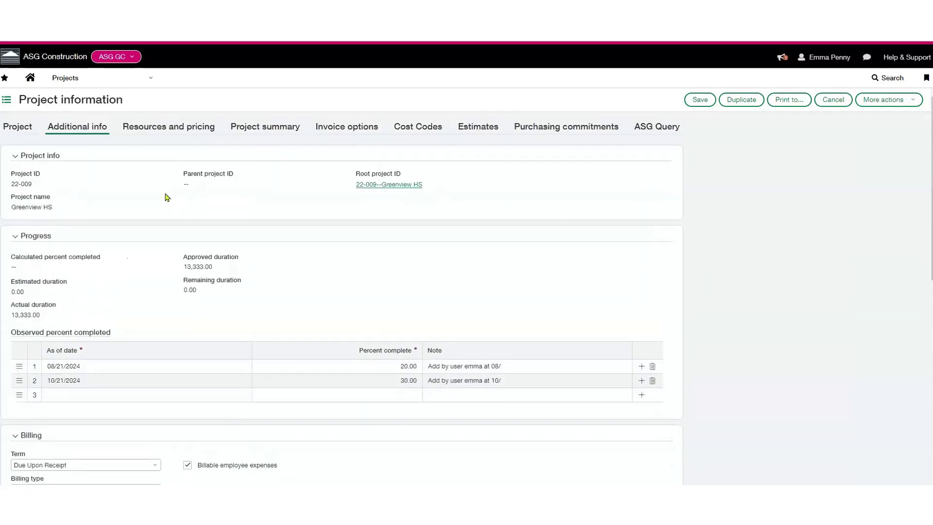
# - Review the project's financial summary and projections, and its list of cost codes
pyautogui.click(265, 128)
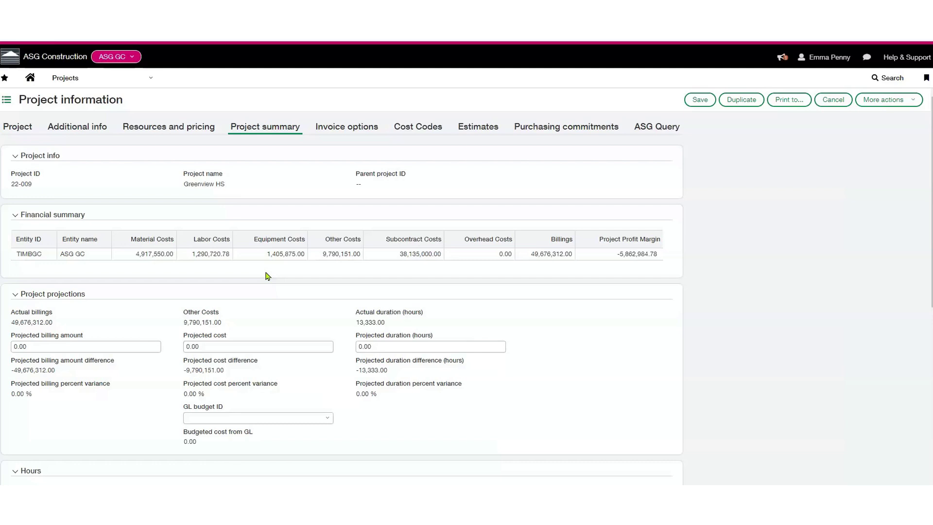
pyautogui.click(435, 129)
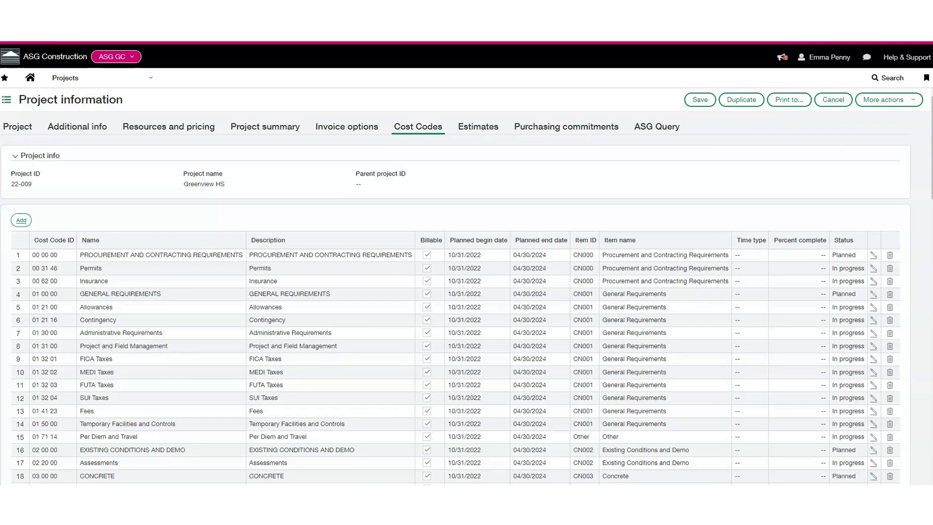
# - Open the Greenview estimate from the project's estimates, examine its information and entries, and close it without saving
pyautogui.click(488, 129)
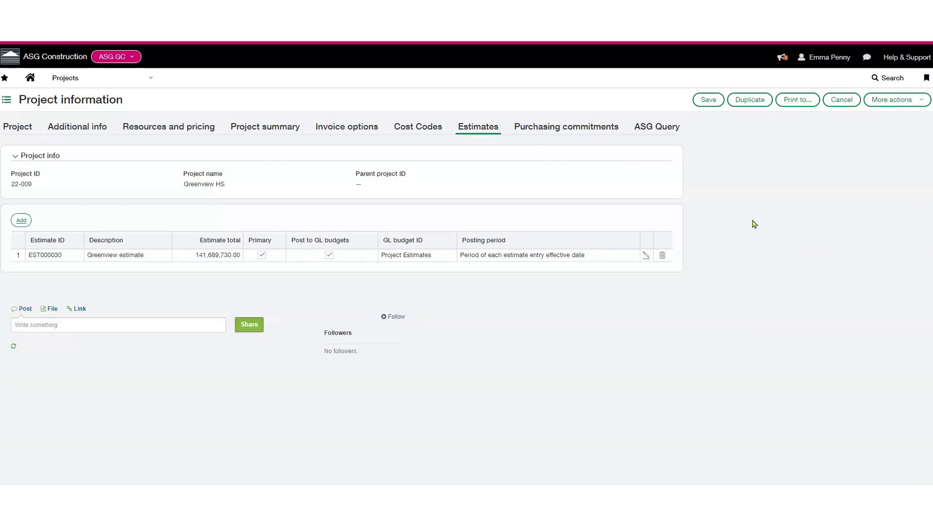
pyautogui.click(646, 255)
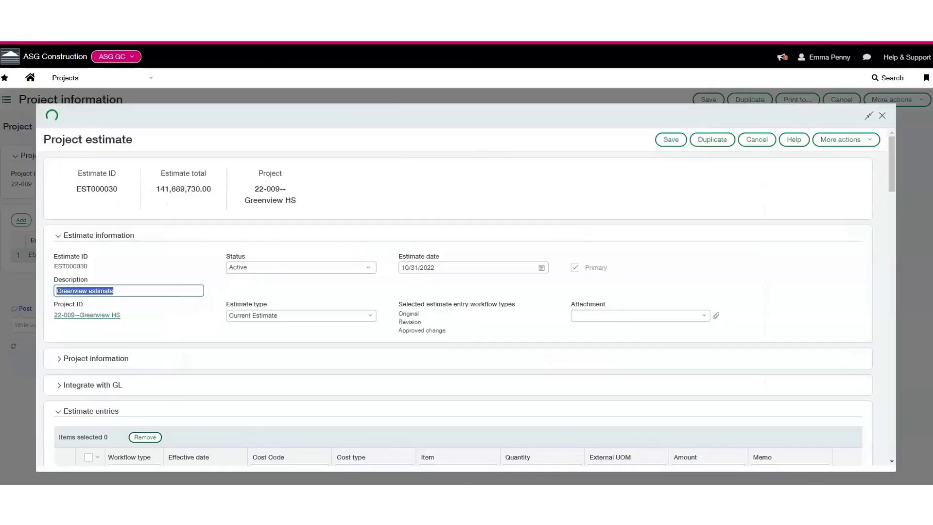
pyautogui.scroll(-4, 464, 243)
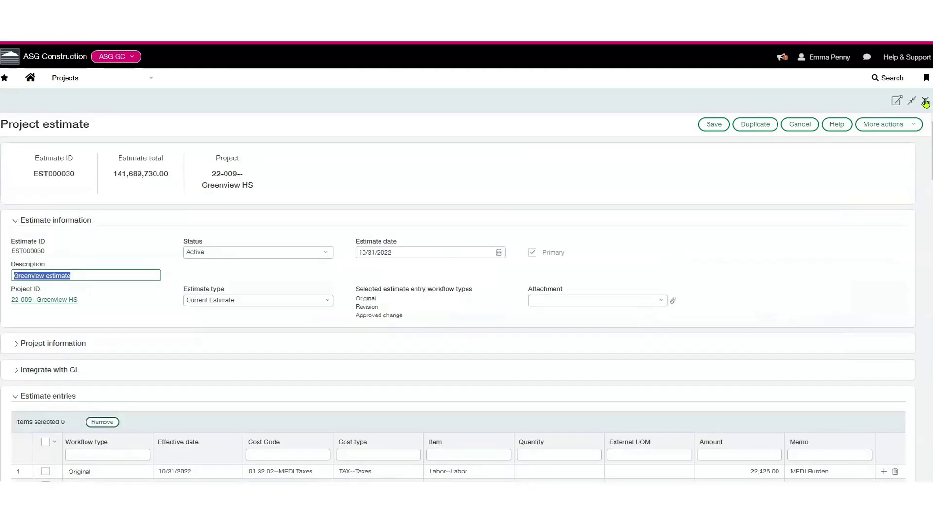
pyautogui.click(926, 102)
# - Examine the project's purchasing commitments, covering the amounts and invoice balances of its subcontracts and purchase orders
pyautogui.click(566, 126)
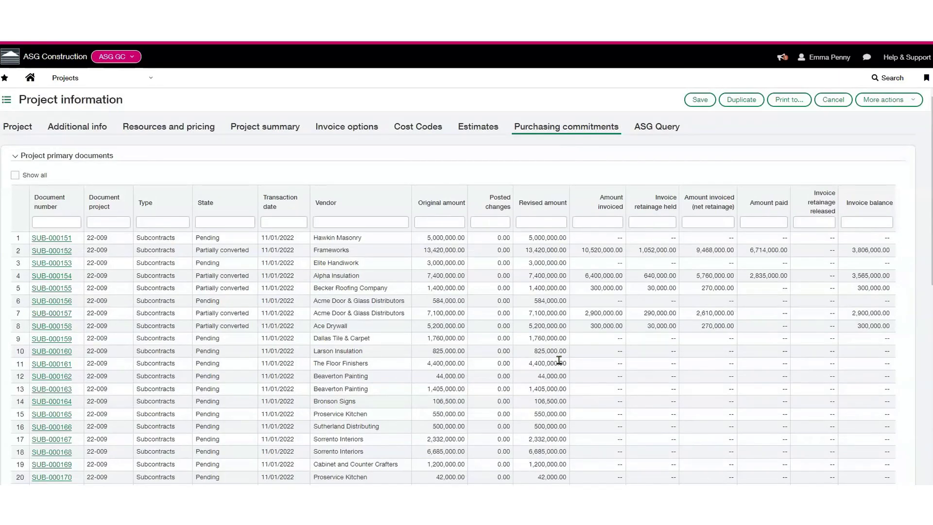
pyautogui.scroll(-7, 385, 340)
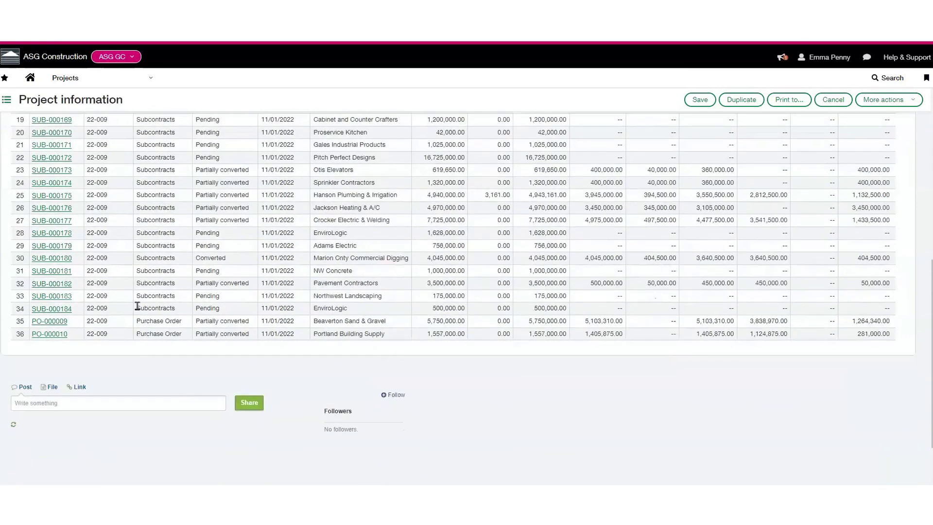
pyautogui.scroll(7, 157, 349)
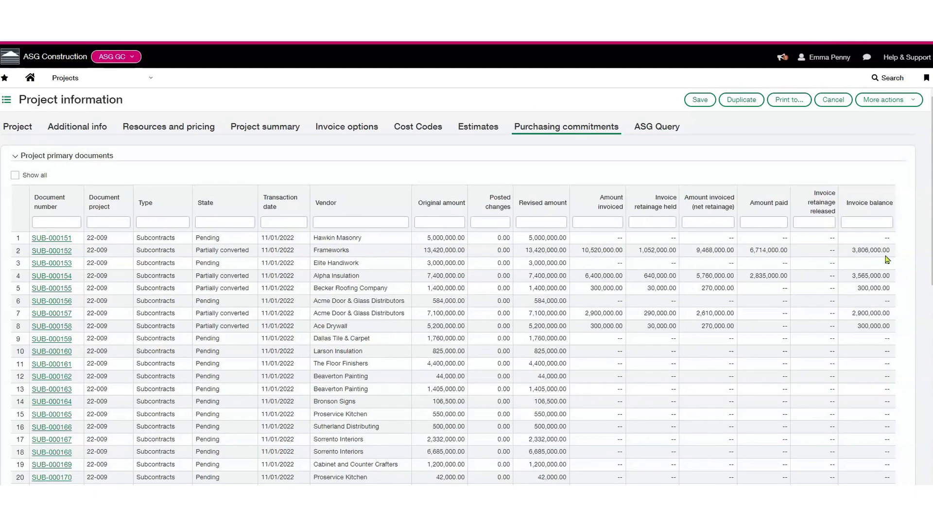
# - Open the Frameworks subcontract from the commitments at full size and review its transaction details and entries
pyautogui.click(59, 251)
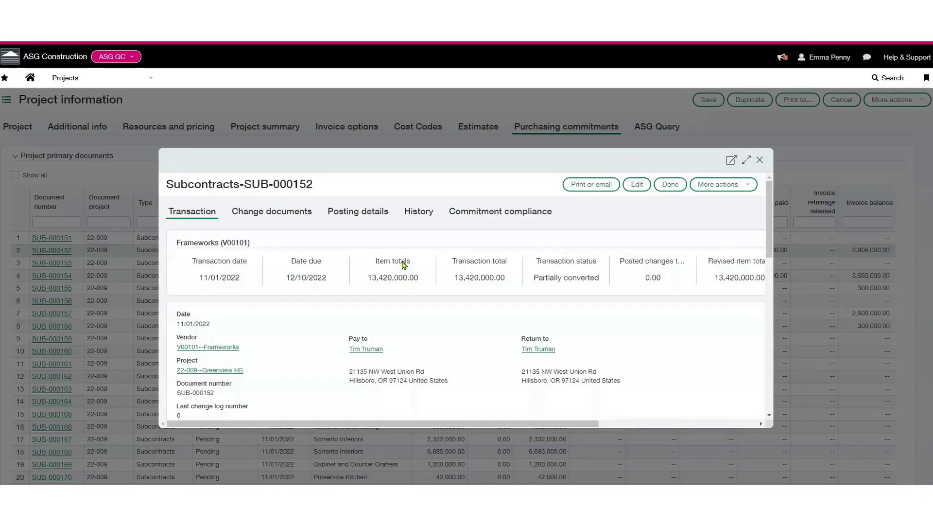
pyautogui.click(748, 161)
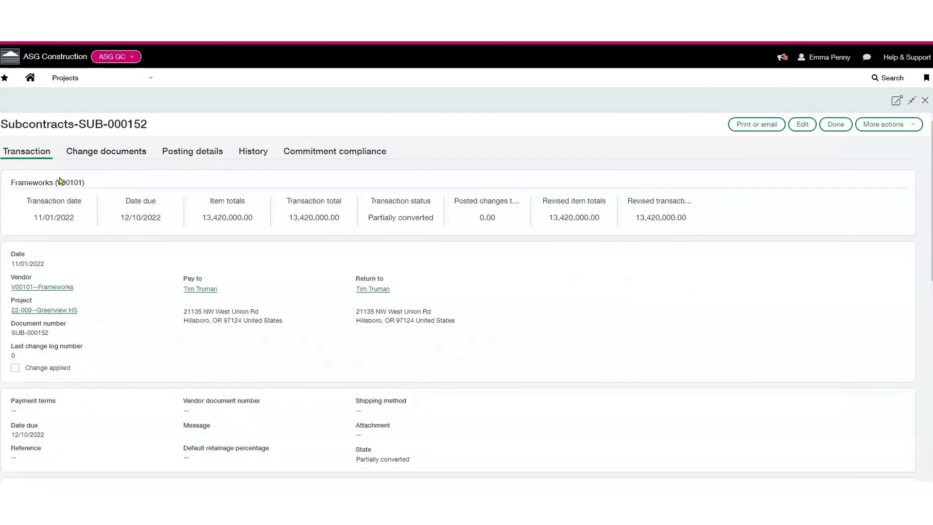
pyautogui.scroll(-8, 63, 187)
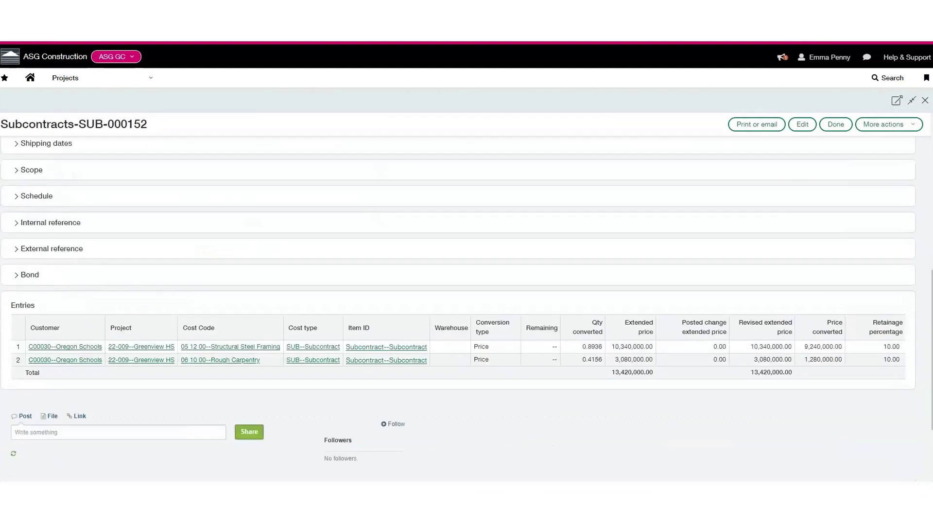
pyautogui.scroll(8, 284, 343)
# - Review the Frameworks subcontract's change documents, posting details and transaction history
pyautogui.click(109, 152)
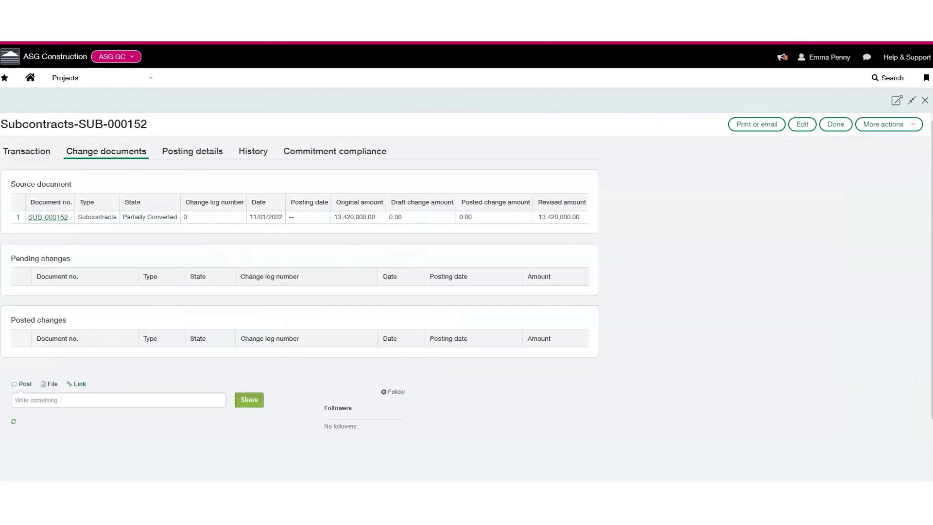
pyautogui.click(191, 154)
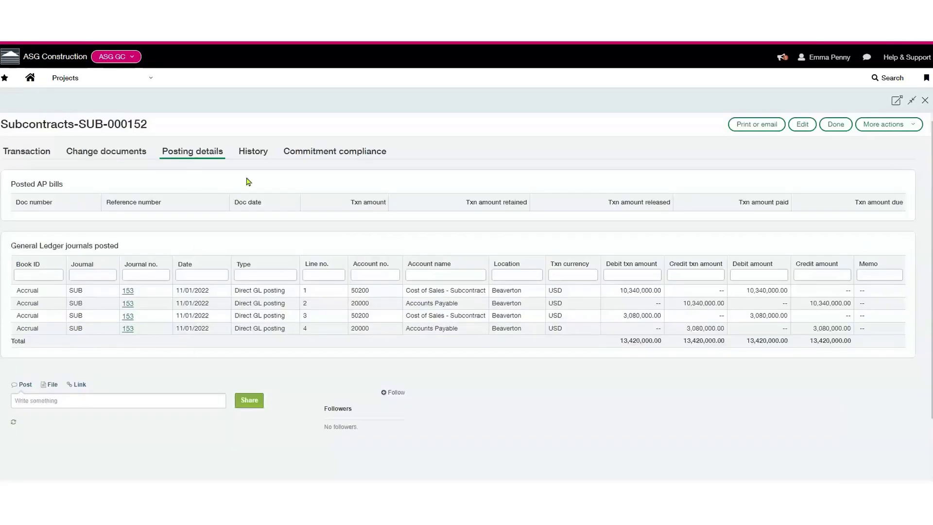
pyautogui.click(266, 152)
pyautogui.scroll(-3, 257, 243)
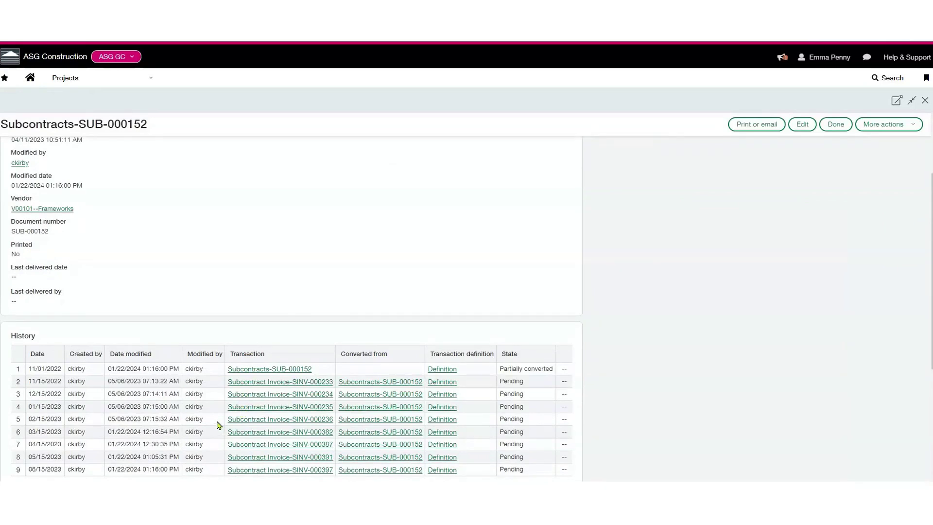
pyautogui.scroll(3, 167, 389)
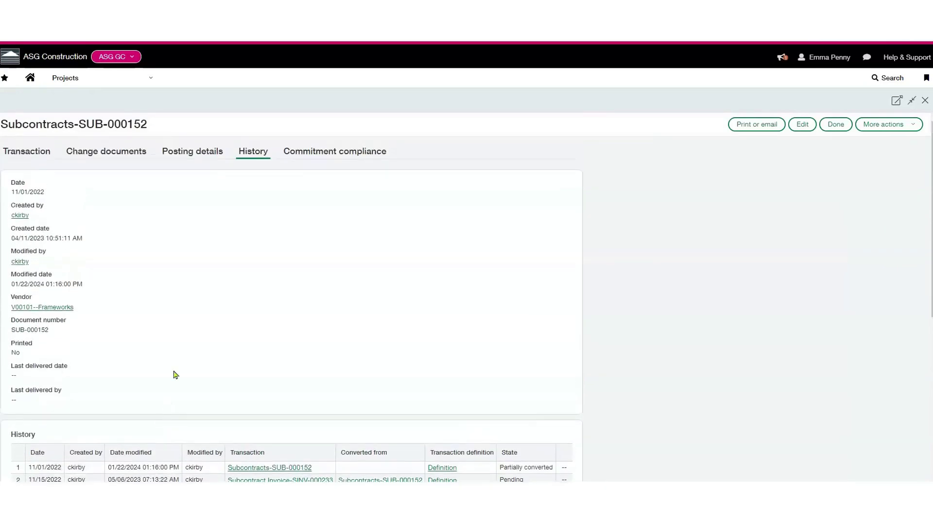
# - Examine the subcontract's commitment compliance, covering insurance, miscellaneous records and lien waivers, and close the subcontract
pyautogui.click(307, 149)
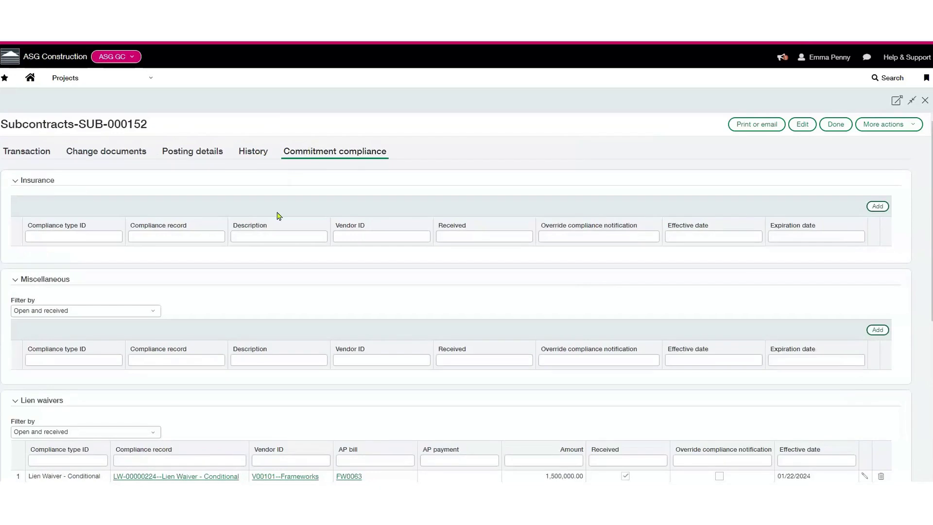
pyautogui.scroll(-2, 277, 216)
pyautogui.scroll(2, 266, 194)
pyautogui.scroll(-4, 253, 292)
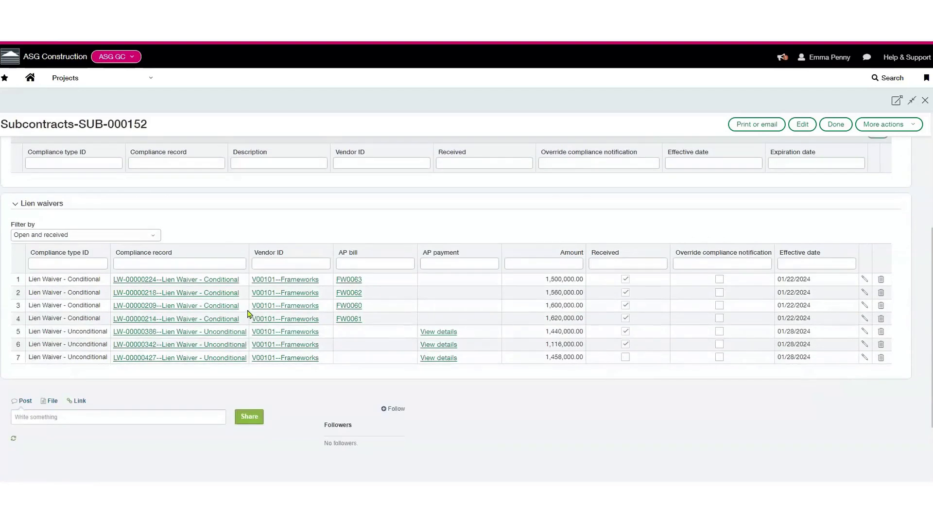
pyautogui.scroll(4, 248, 313)
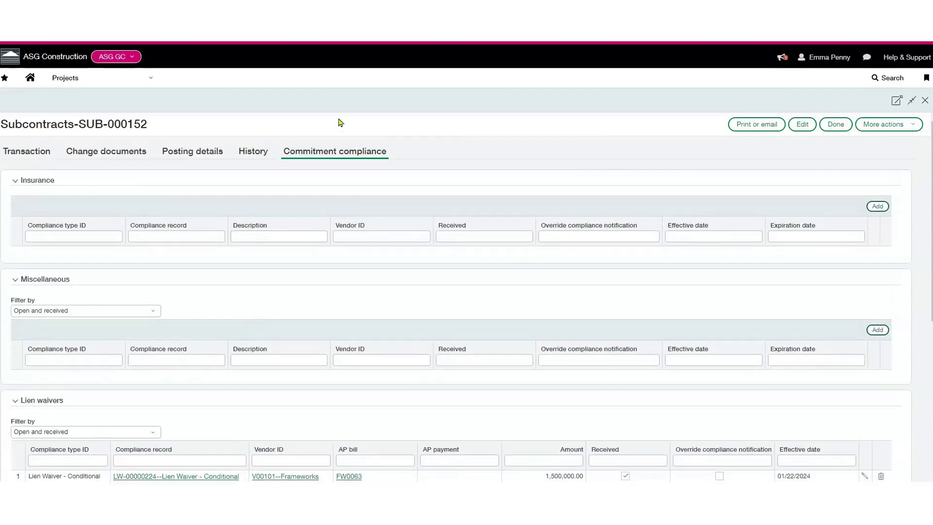
pyautogui.click(925, 101)
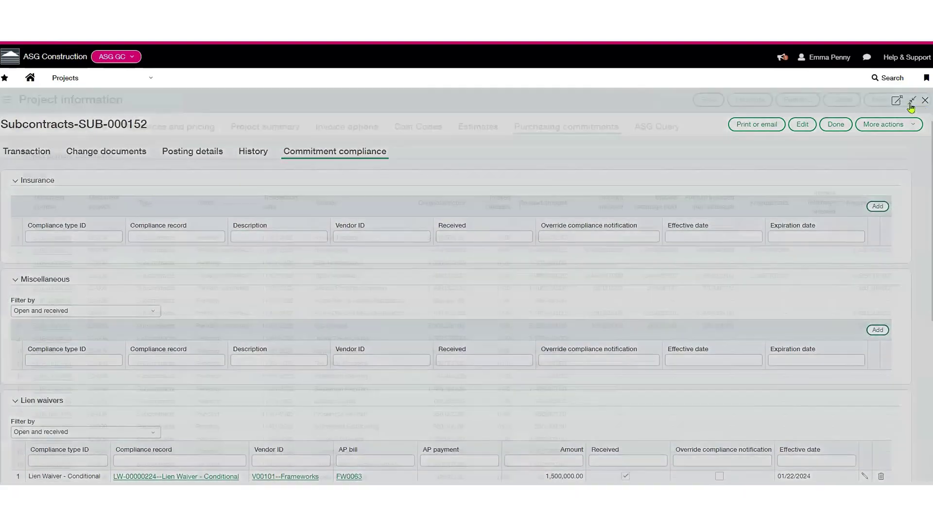
# - Examine the project's ASG Query data, from the job summary snapshot through order entry, contract, change request, AP bill and GL entry records
pyautogui.click(670, 129)
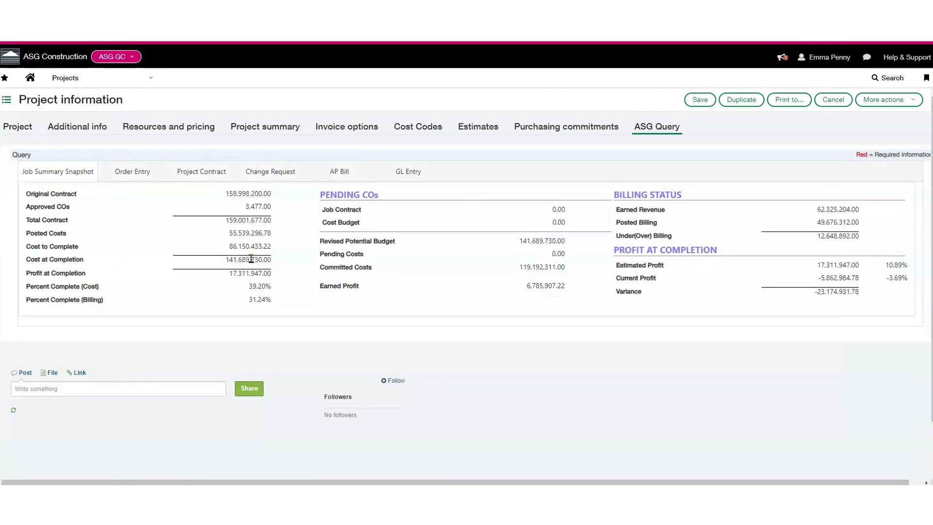
pyautogui.click(137, 179)
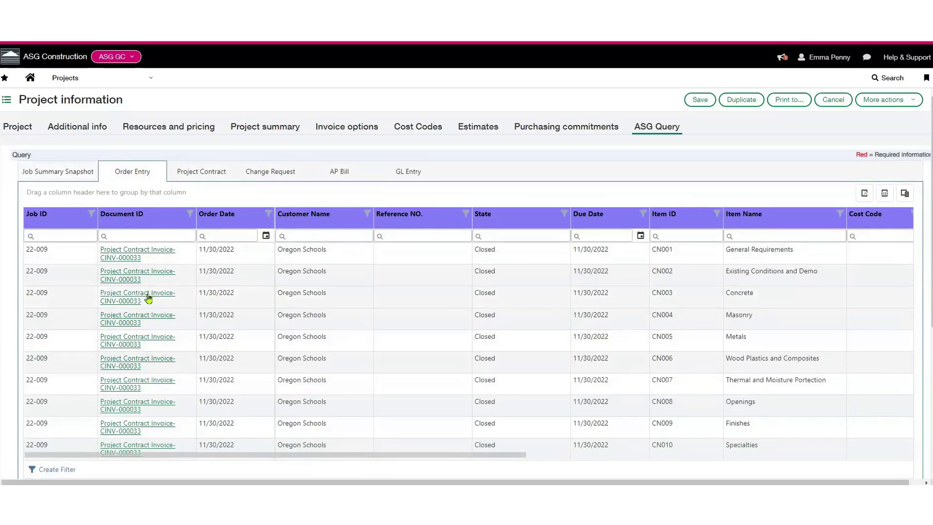
pyautogui.click(189, 179)
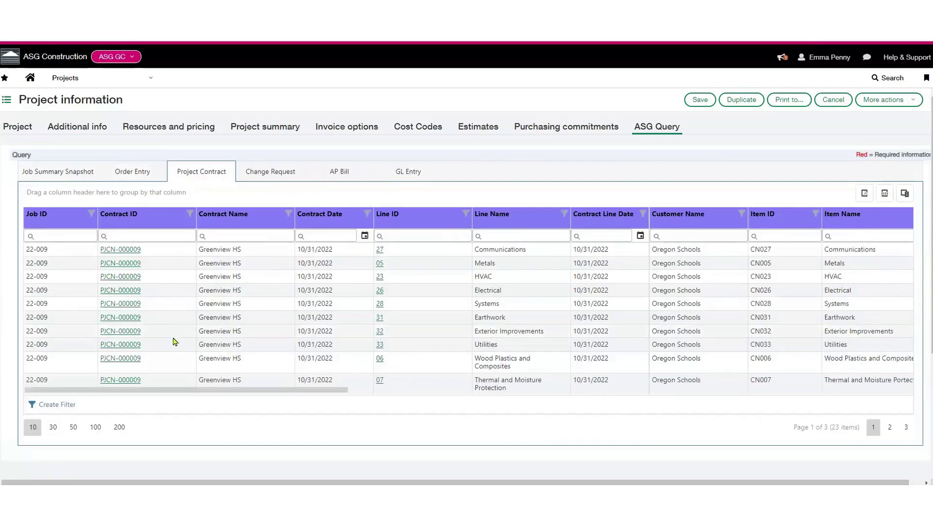
pyautogui.click(267, 180)
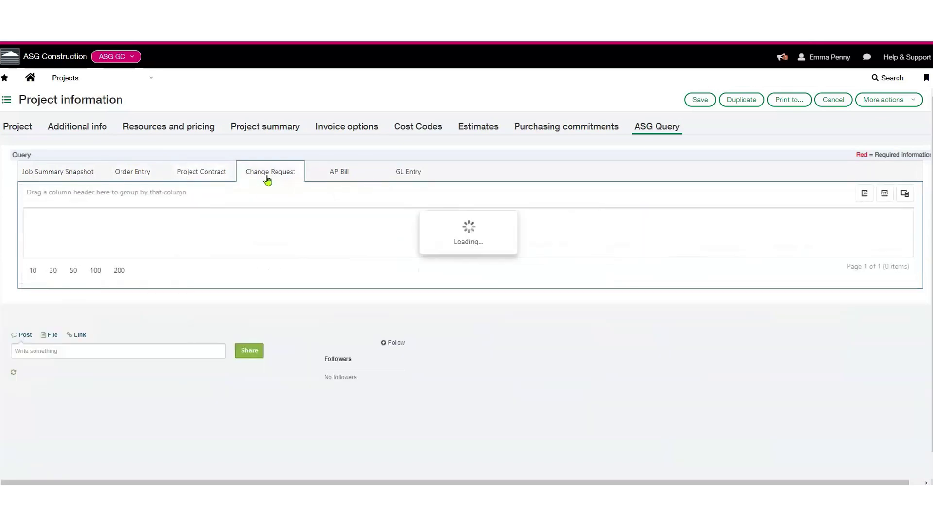
pyautogui.click(335, 172)
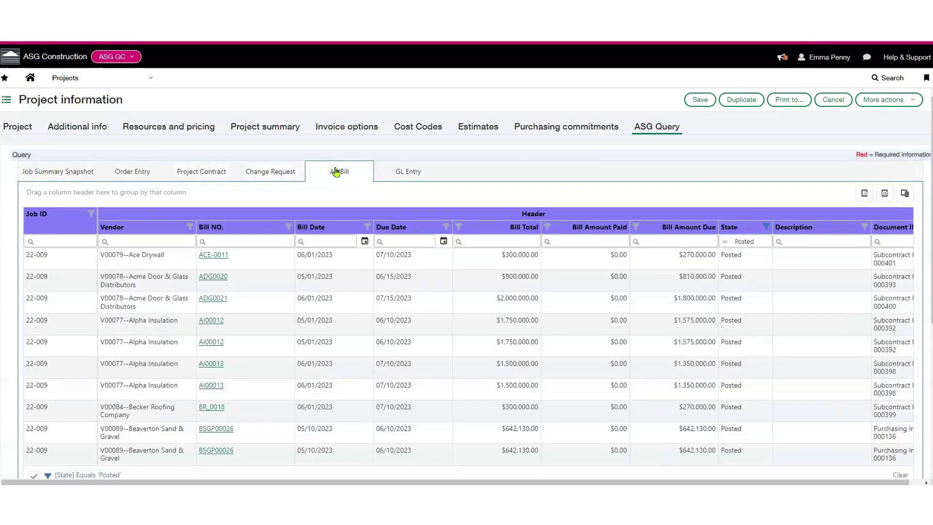
pyautogui.click(395, 174)
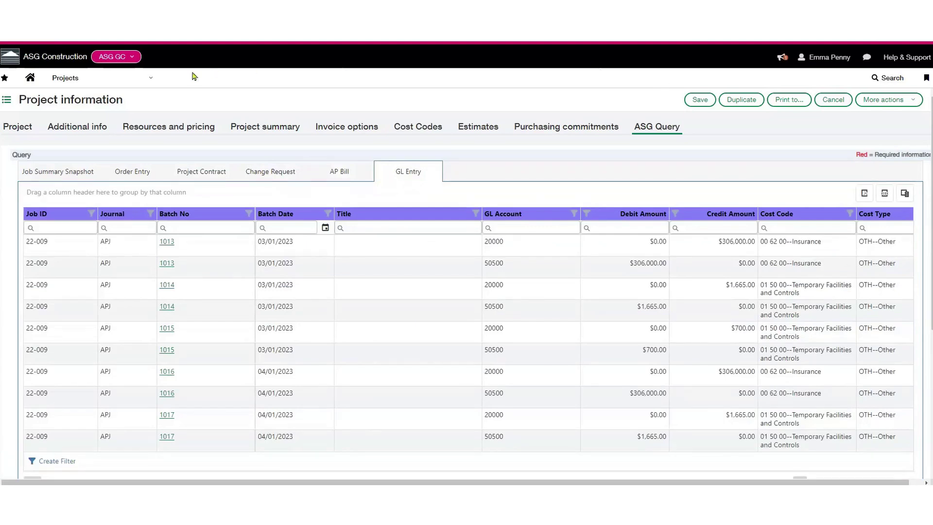
# - Go to the Project contracts list and open the Greenview HS contract for editing
pyautogui.click(157, 82)
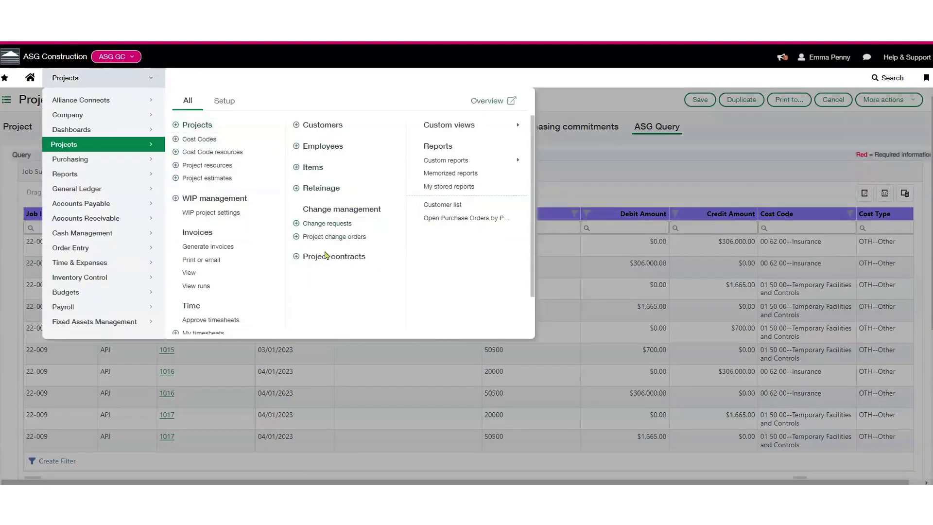
pyautogui.click(331, 256)
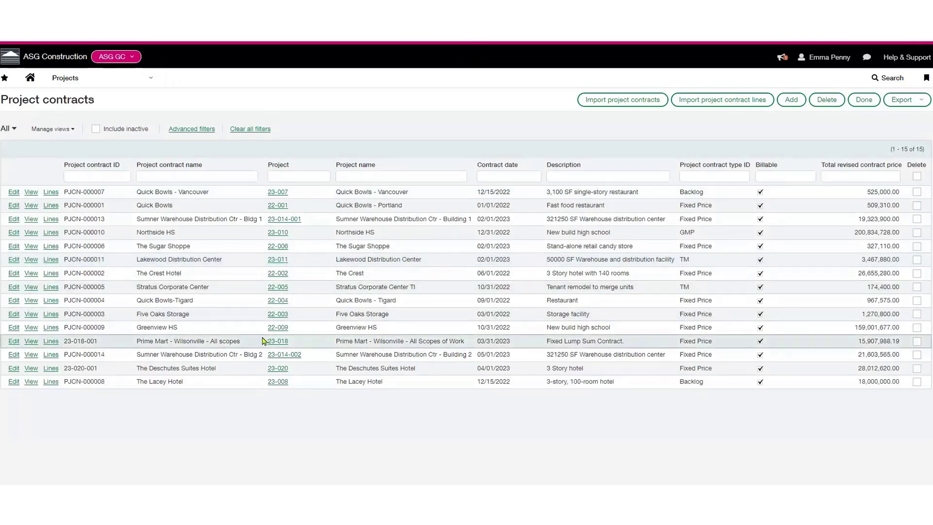
pyautogui.click(14, 328)
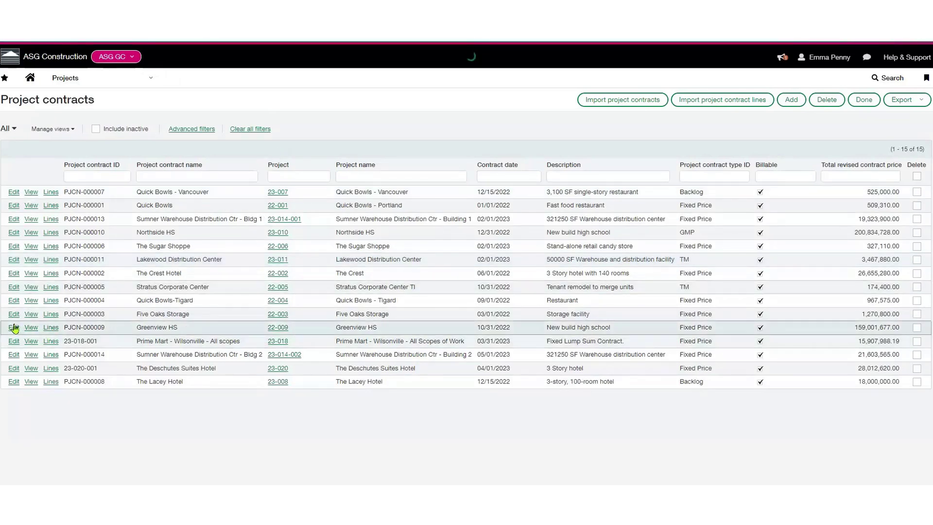
# - Review the Greenview HS contract's general information, price summary and project contract lines
pyautogui.click(197, 273)
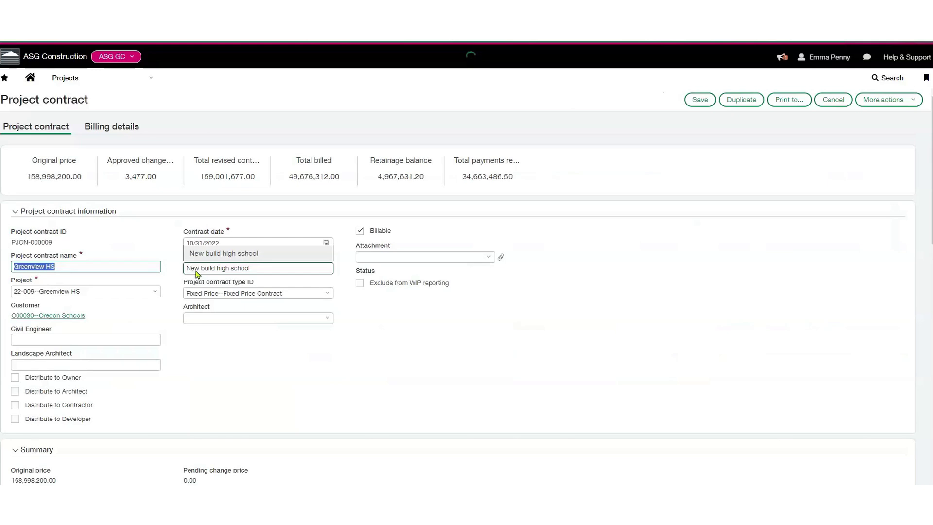
pyautogui.scroll(-2, 233, 224)
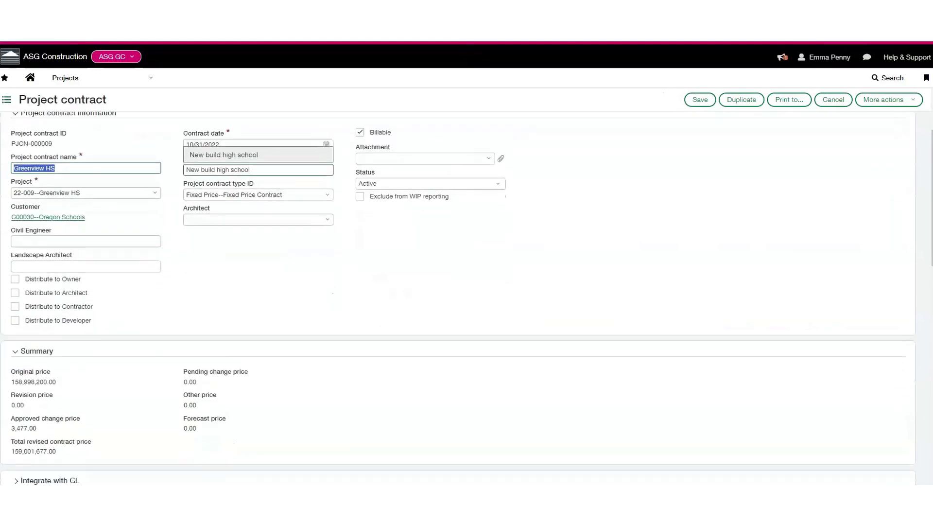
pyautogui.scroll(-5, 233, 224)
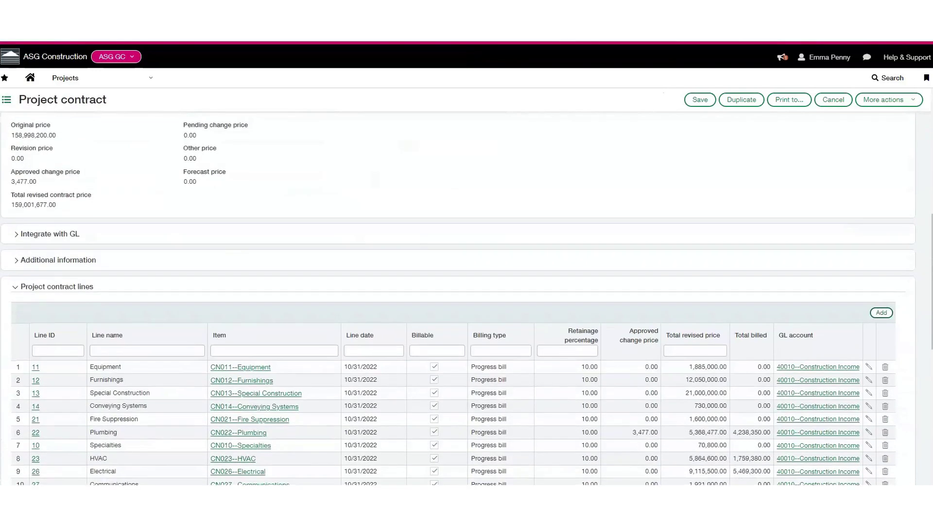
pyautogui.scroll(-3, 245, 176)
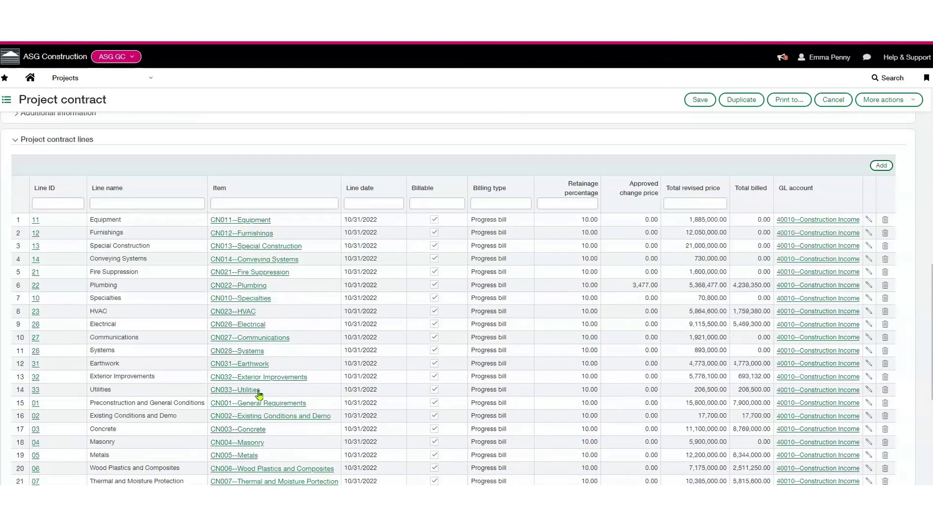
pyautogui.scroll(10, 258, 395)
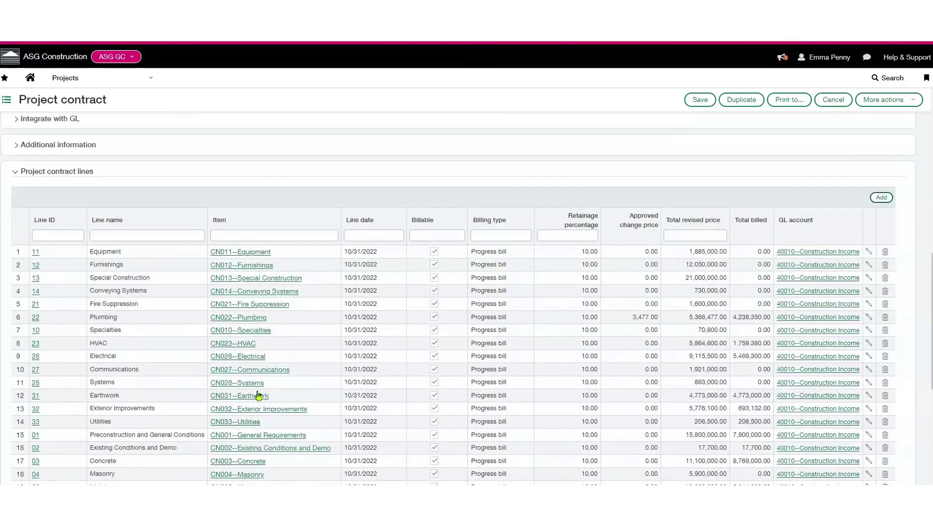
# - Go to the Generate invoices page of the Projects module
pyautogui.click(120, 85)
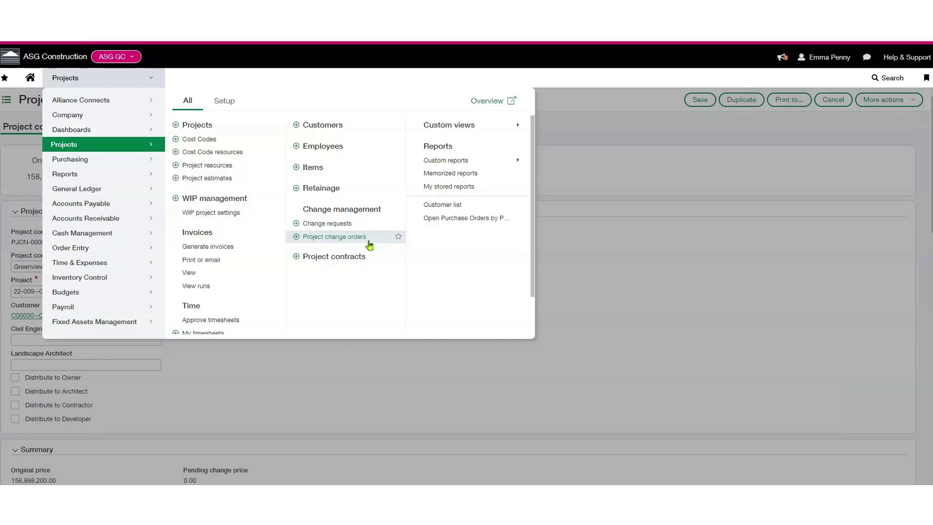
pyautogui.click(219, 250)
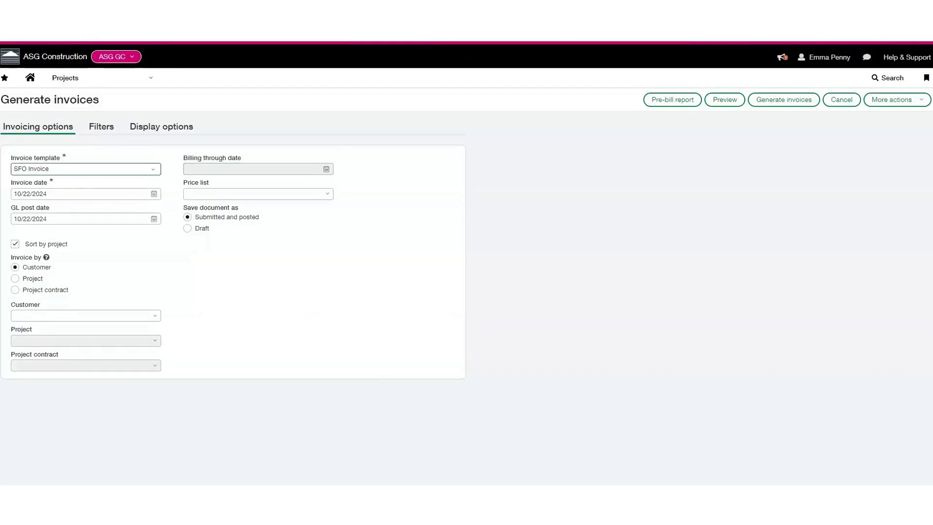
# - Set up invoicing by project contract for Greenview HS with billing through date 10/22/2024 and preview the invoice
pyautogui.click(47, 295)
pyautogui.click(60, 365)
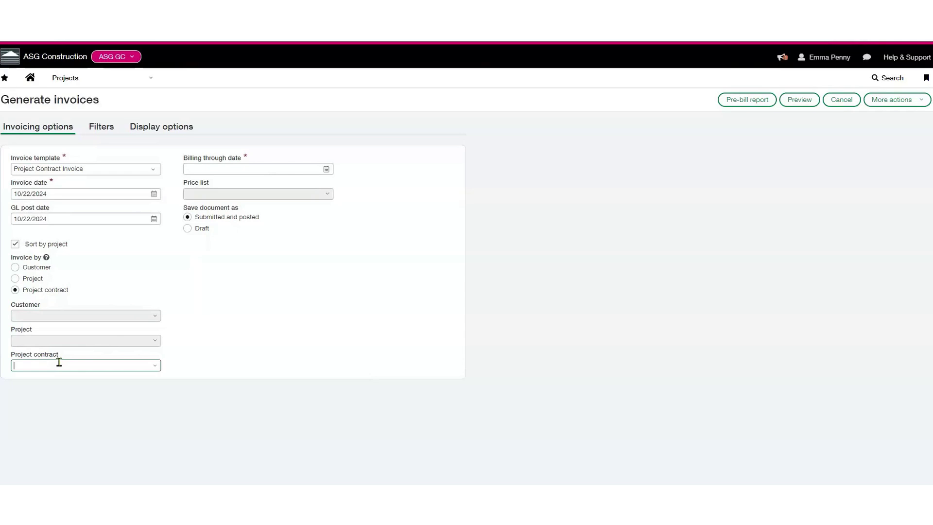
pyautogui.write('gree')
pyautogui.click(68, 394)
pyautogui.press('Tab')
pyautogui.write('10/22/2024')
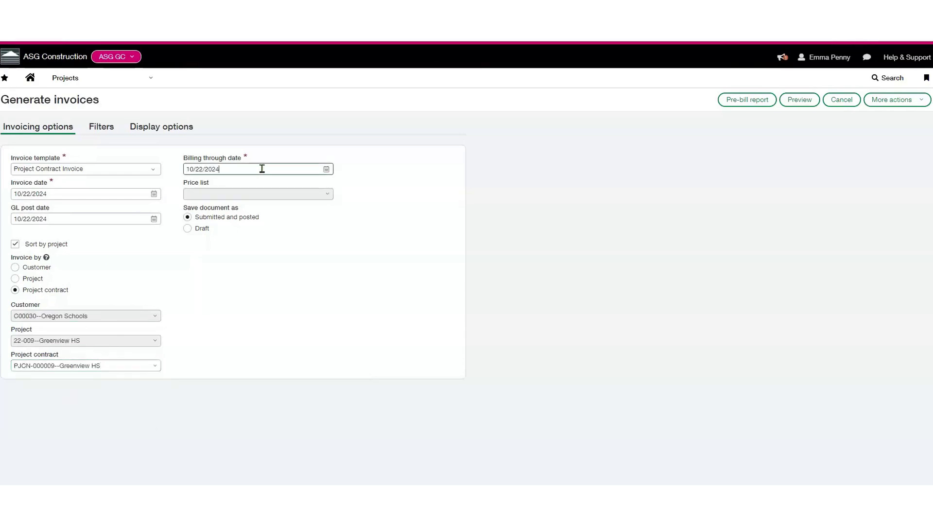
pyautogui.click(791, 103)
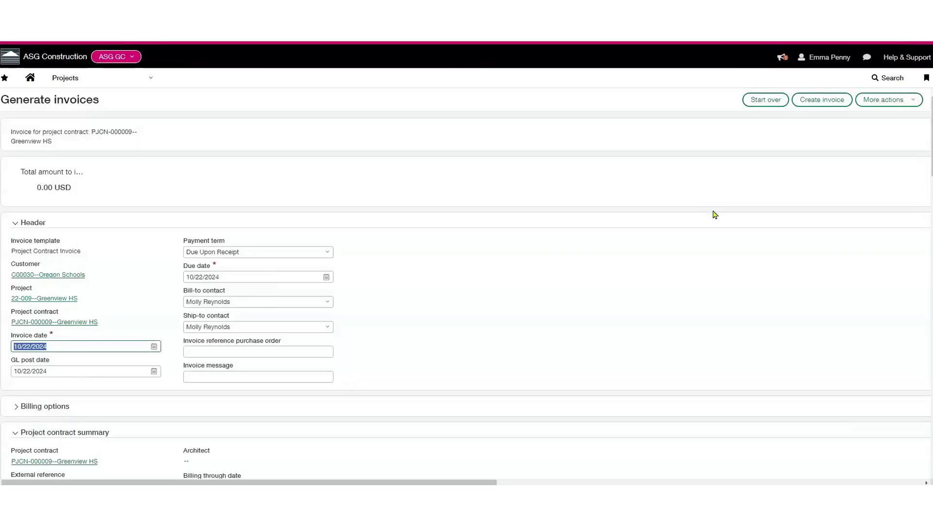
# - Set Preconstruction and General Conditions to 60 percent completed to date and enter 200,000 as Concrete's amount completed this period
pyautogui.scroll(-5, 715, 224)
pyautogui.scroll(-2, 491, 316)
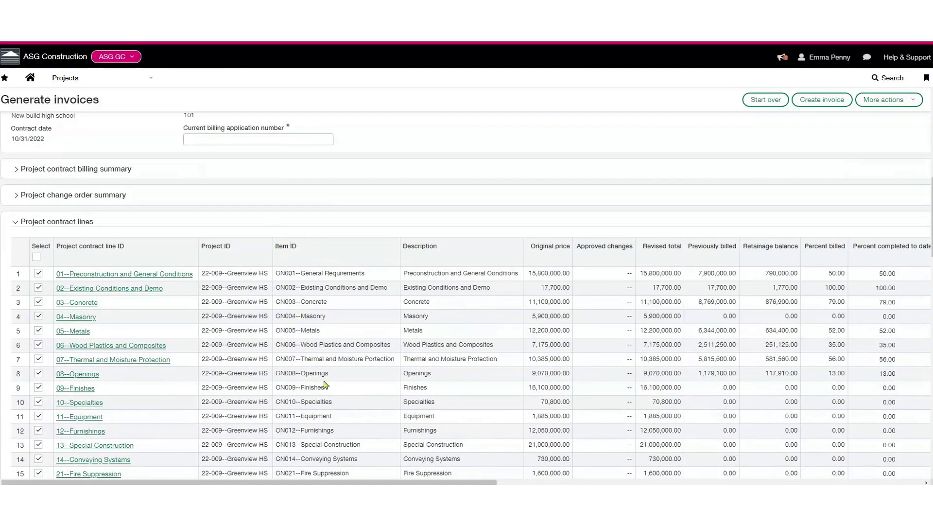
pyautogui.moveTo(329, 484); pyautogui.dragTo(505, 482)
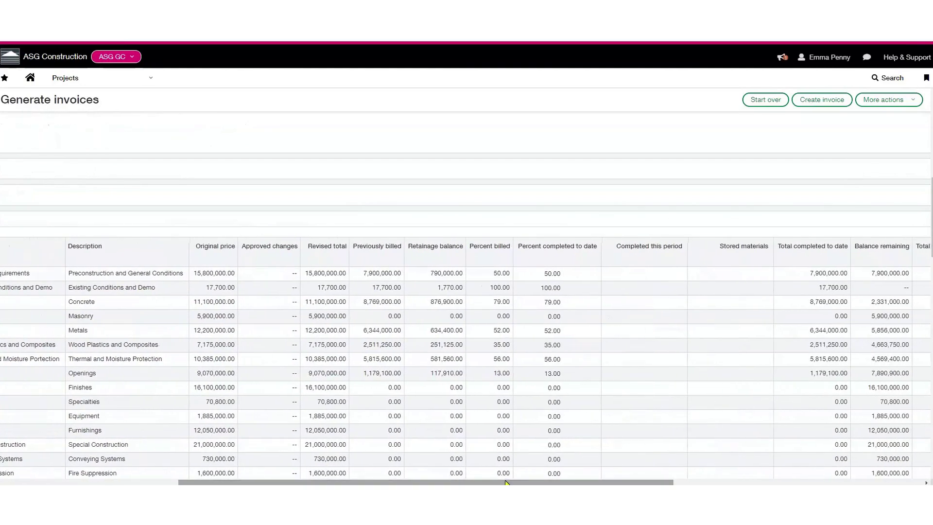
pyautogui.click(536, 273)
pyautogui.moveTo(535, 273); pyautogui.dragTo(564, 273)
pyautogui.write('60')
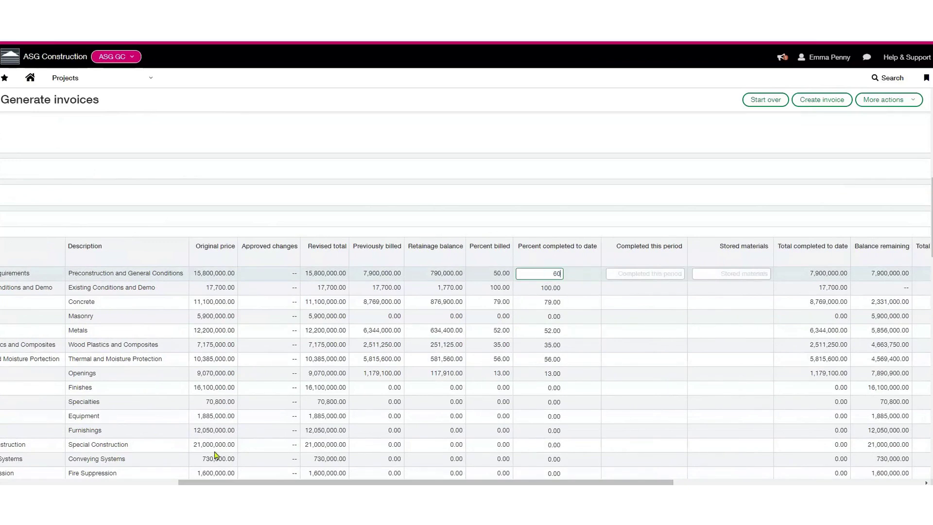
pyautogui.press('Return')
pyautogui.click(654, 302)
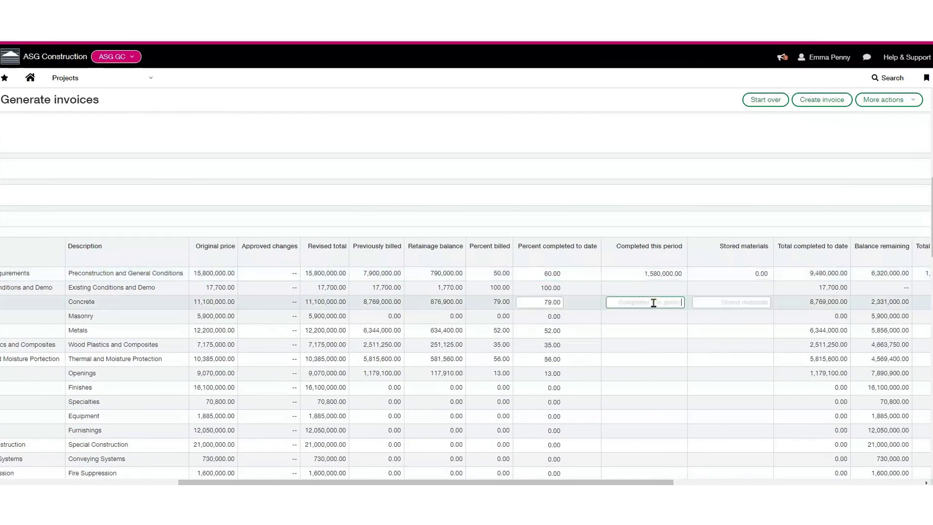
pyautogui.write('200')
# - Go to the list of project invoices and print the first listed Star Enterprises project contract invoice, dated 05/31/2023
pyautogui.click(150, 83)
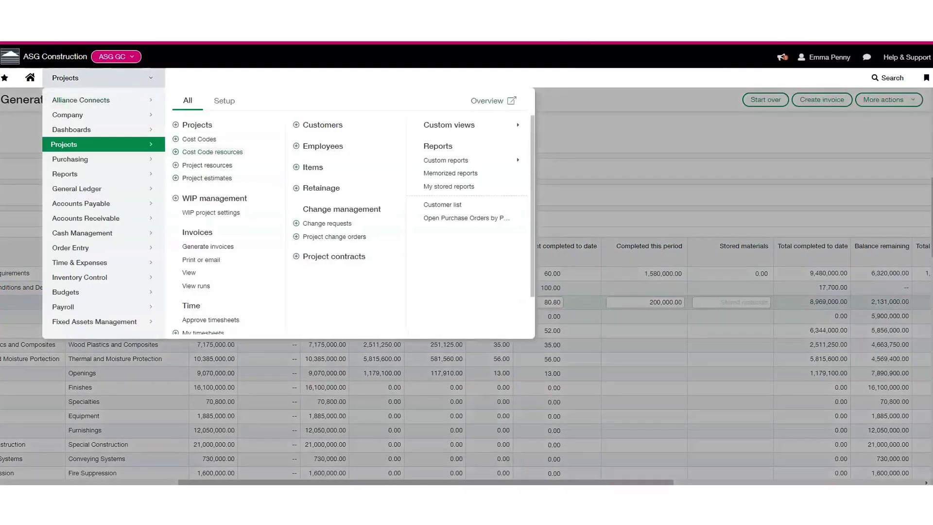
pyautogui.click(193, 275)
pyautogui.click(509, 92)
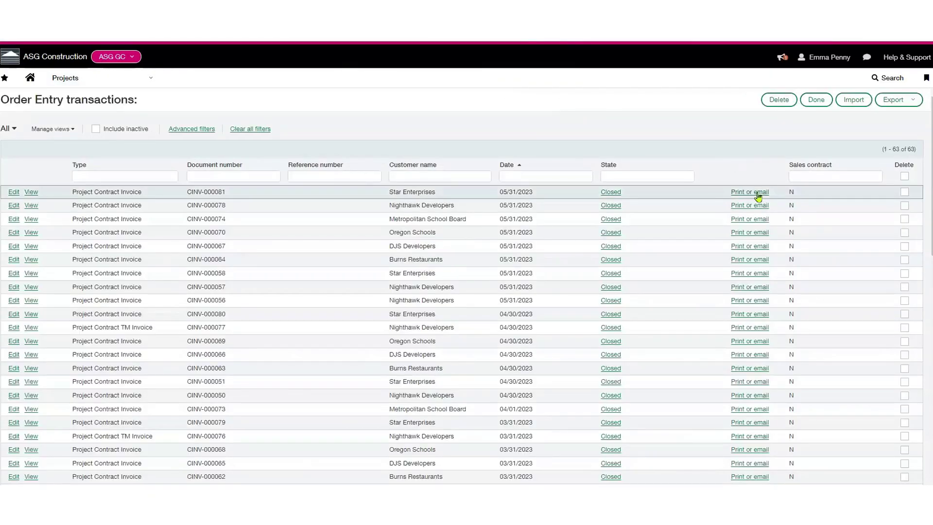
pyautogui.click(757, 193)
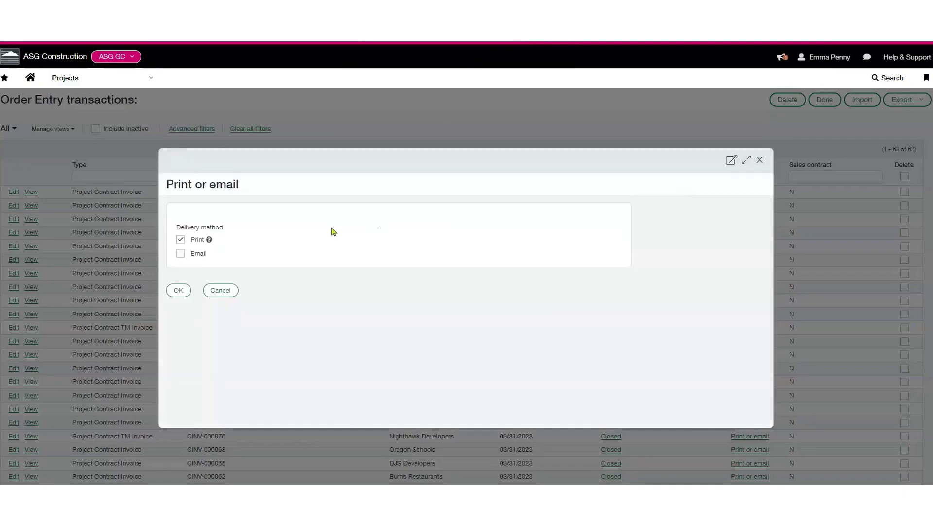
pyautogui.click(171, 295)
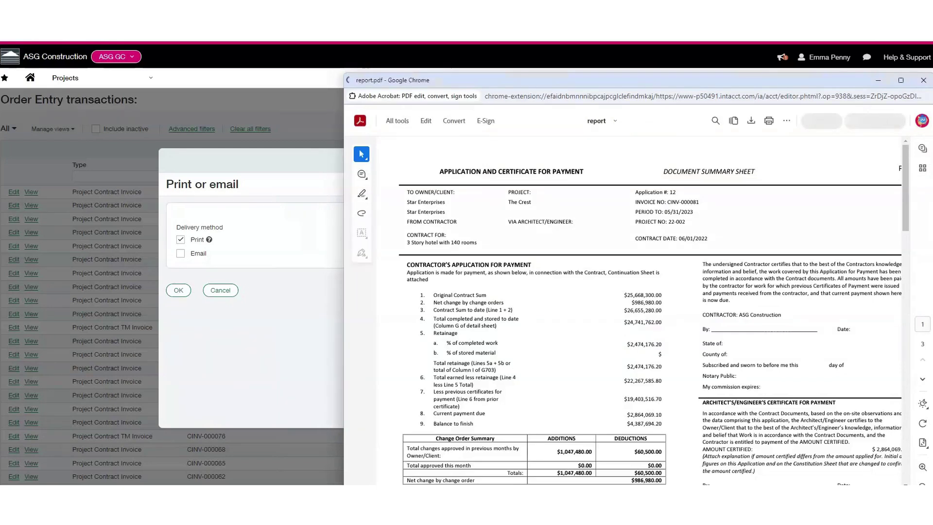
# - Review the printed Application and Certificate for Payment, including its change order summary, and close the report and the print dialog
pyautogui.scroll(-1, 778, 289)
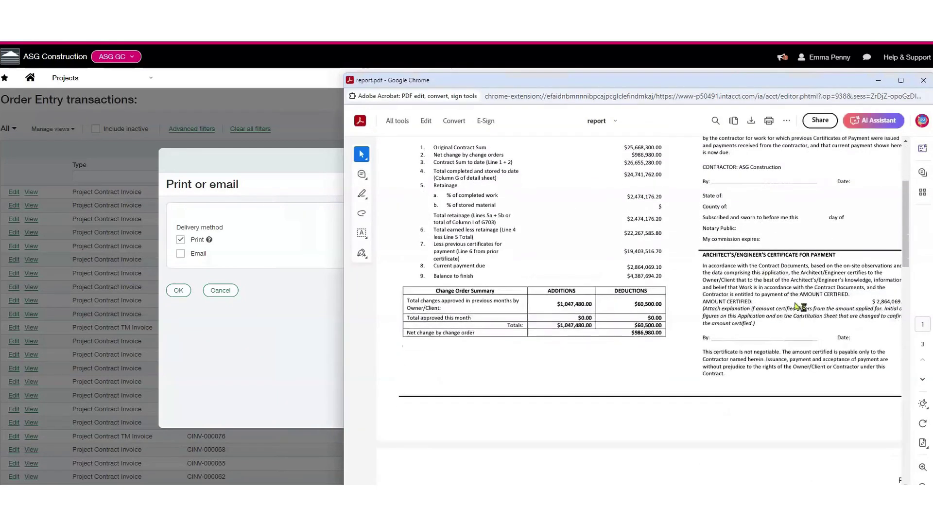
pyautogui.scroll(1, 798, 312)
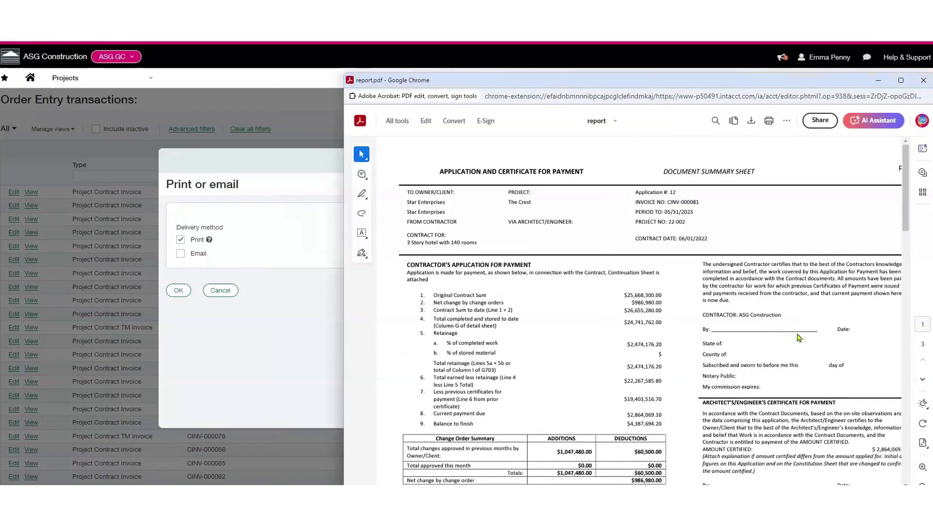
pyautogui.scroll(-2, 799, 337)
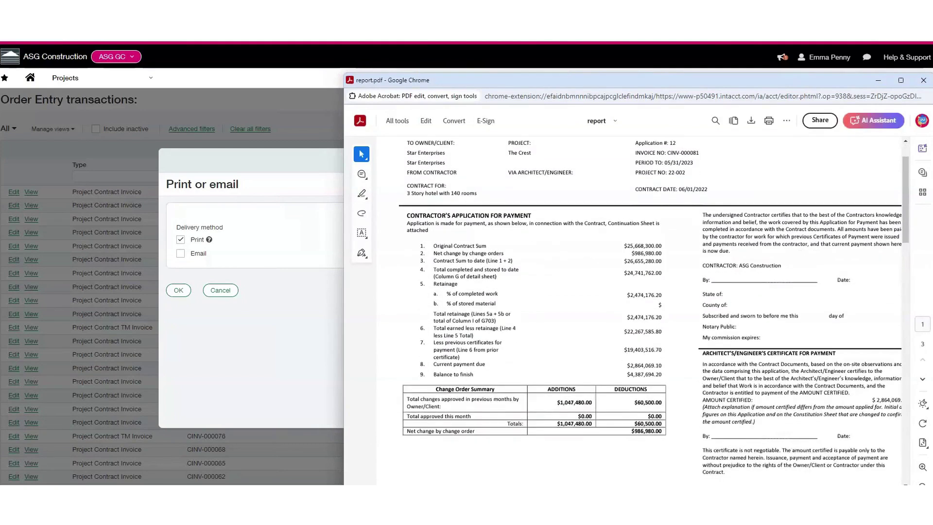
pyautogui.click(923, 80)
pyautogui.click(760, 160)
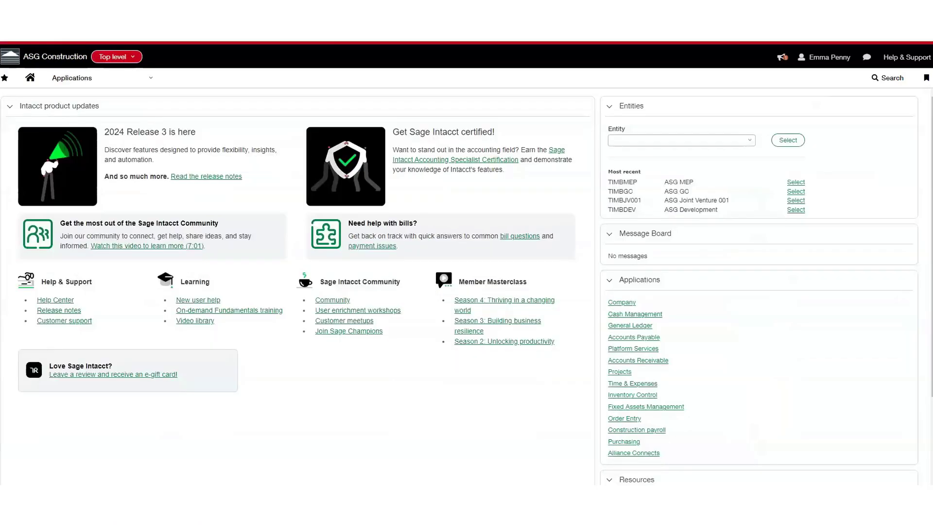
# - Go to the posted payments in Accounts Receivable and start receiving a new customer payment
pyautogui.click(150, 82)
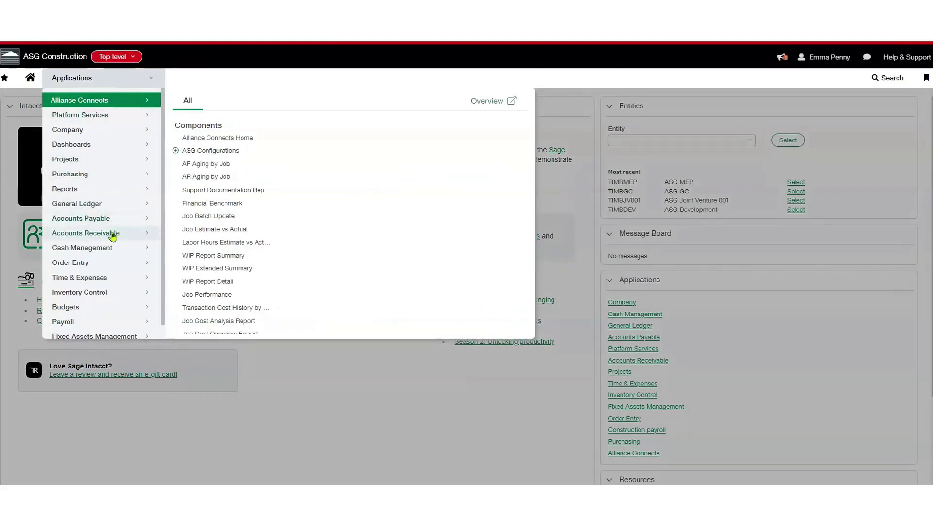
pyautogui.moveTo(112, 236)
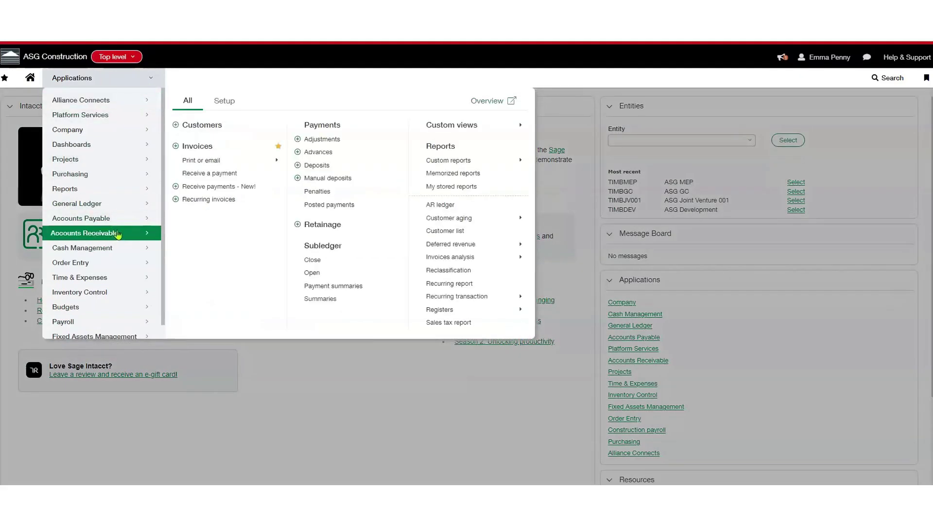
pyautogui.click(329, 205)
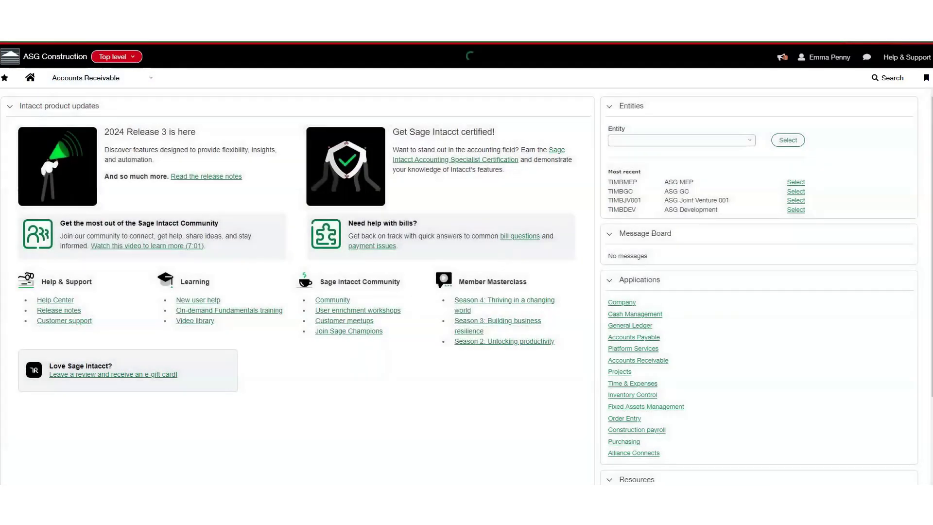
pyautogui.click(753, 102)
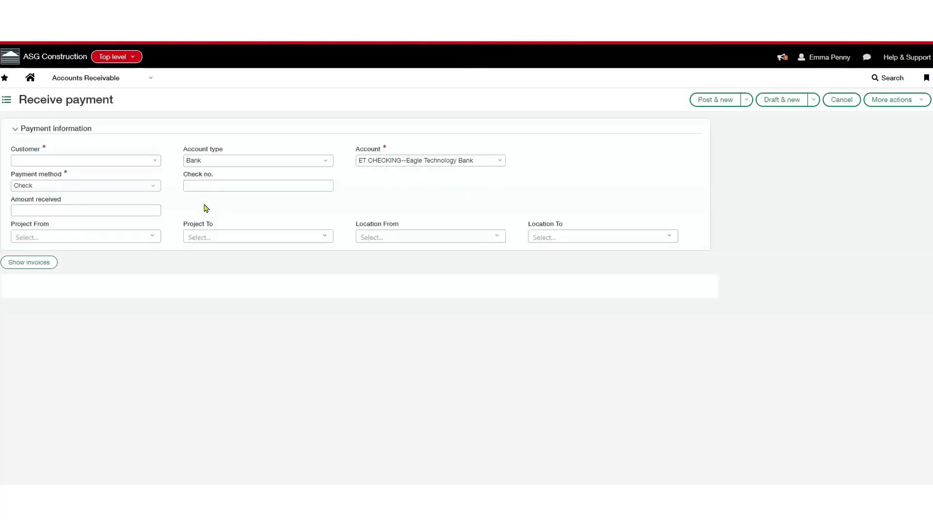
# - Choose Nighthawk Developers as the paying customer and add the open invoice INV-000001 to the payment
pyautogui.click(156, 164)
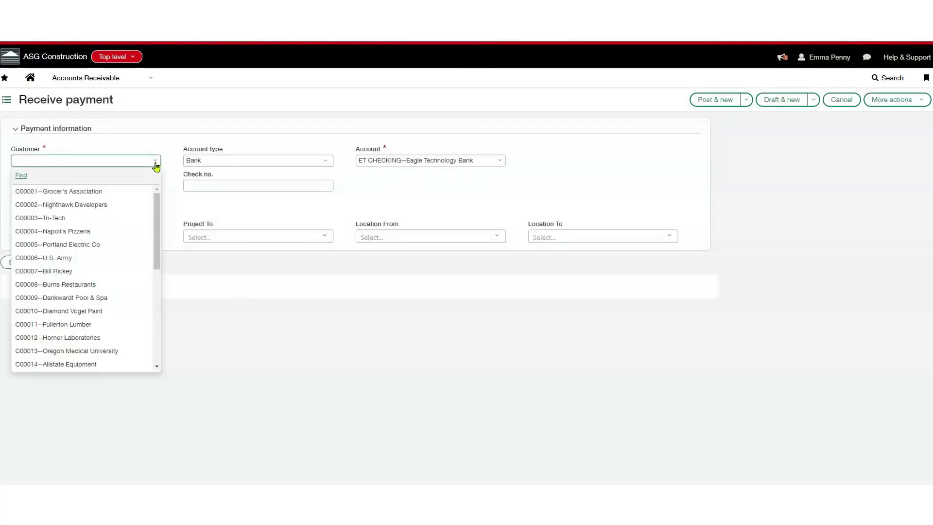
pyautogui.click(124, 206)
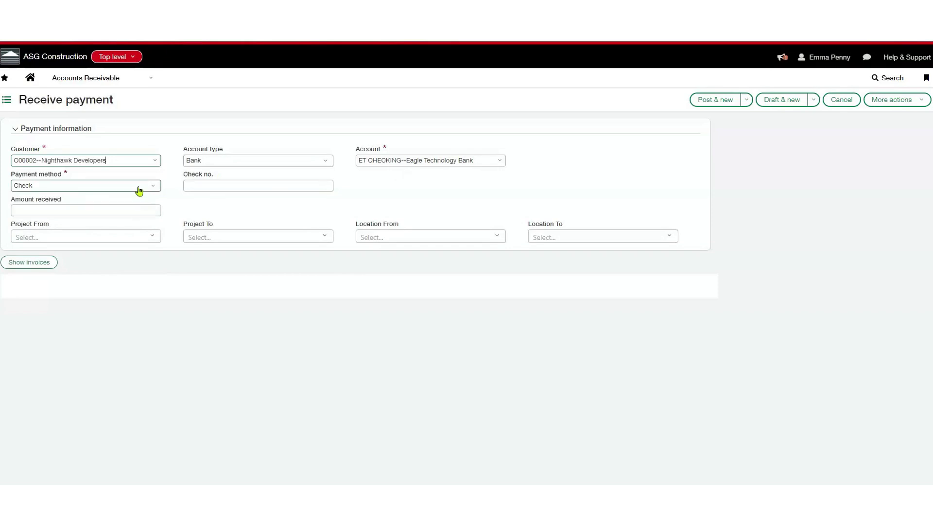
pyautogui.click(32, 265)
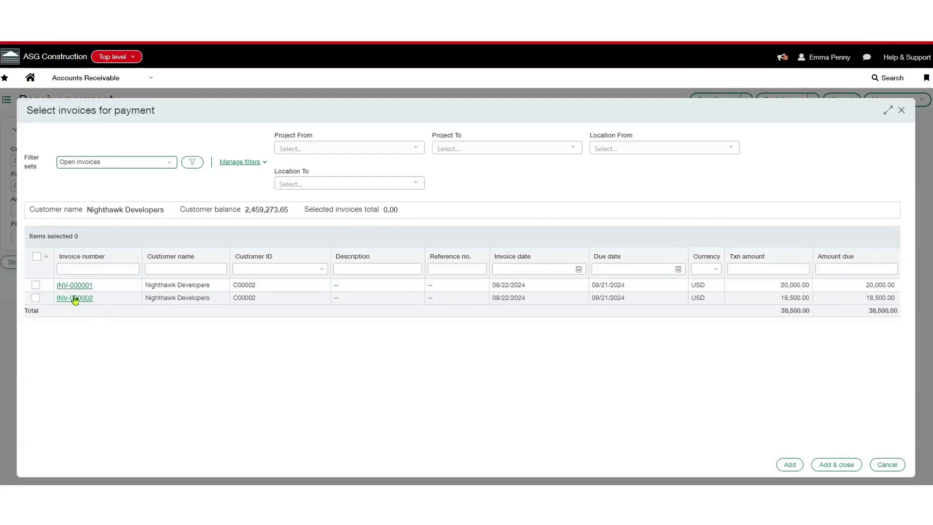
pyautogui.click(36, 286)
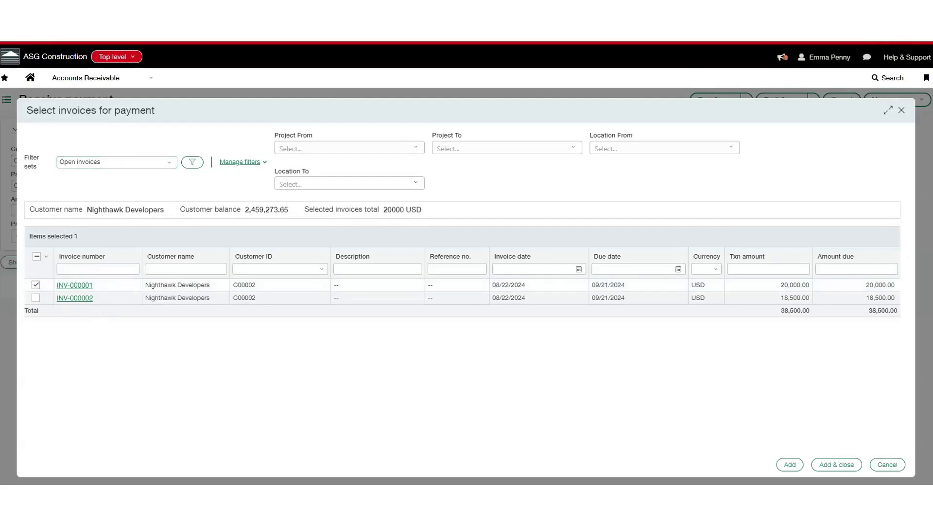
pyautogui.click(835, 465)
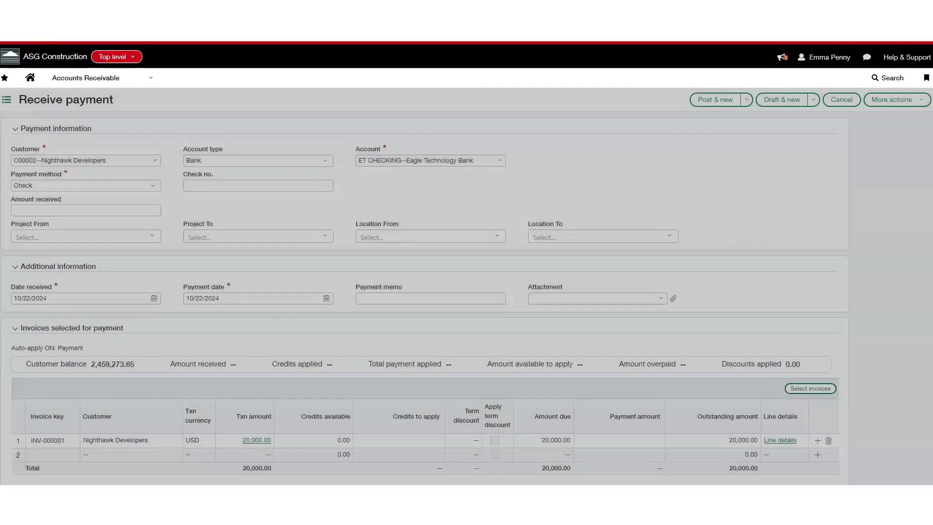
# - Enter a payment amount of 20,000 for the selected Nighthawk Developers invoice
pyautogui.scroll(-1, 647, 282)
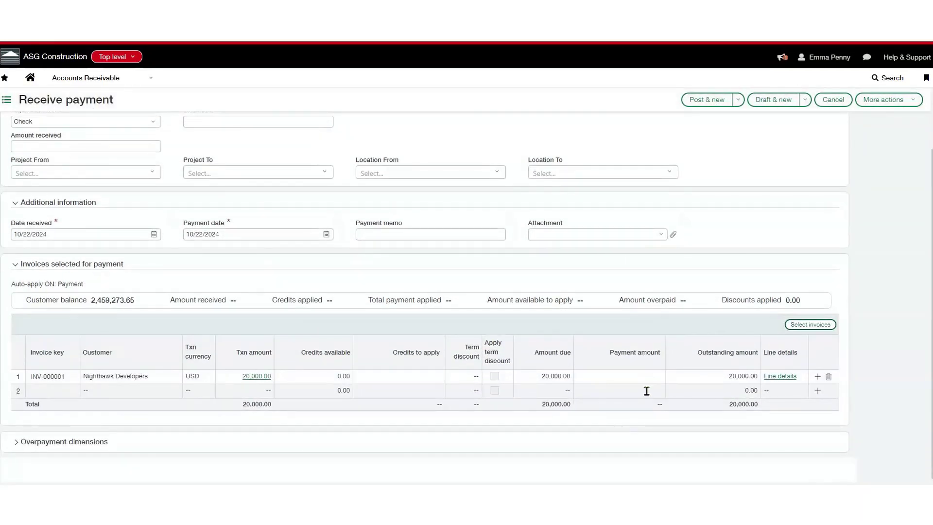
pyautogui.click(651, 377)
pyautogui.write('20,000')
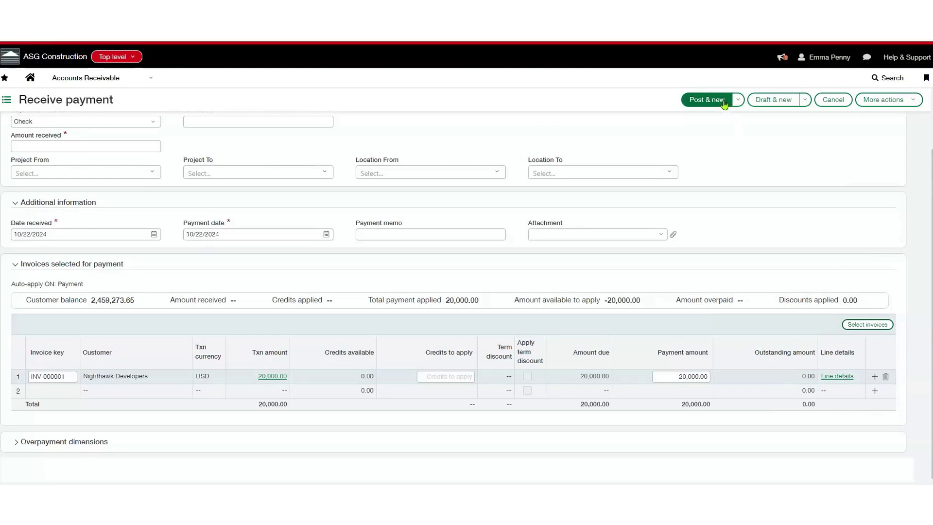
# - Open the Month Ended December 2022 report in WIP management and review its forecast, earned and over/under billing columns for each project
pyautogui.click(150, 83)
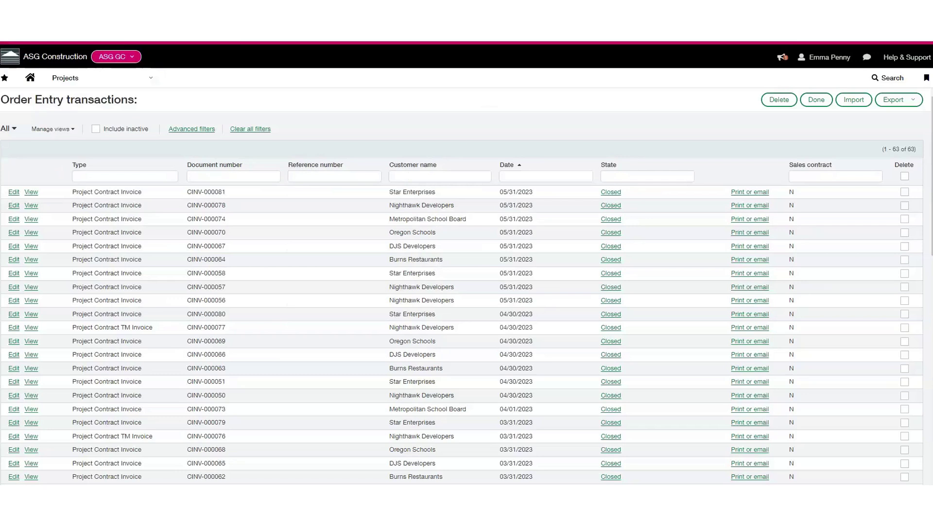
pyautogui.click(138, 79)
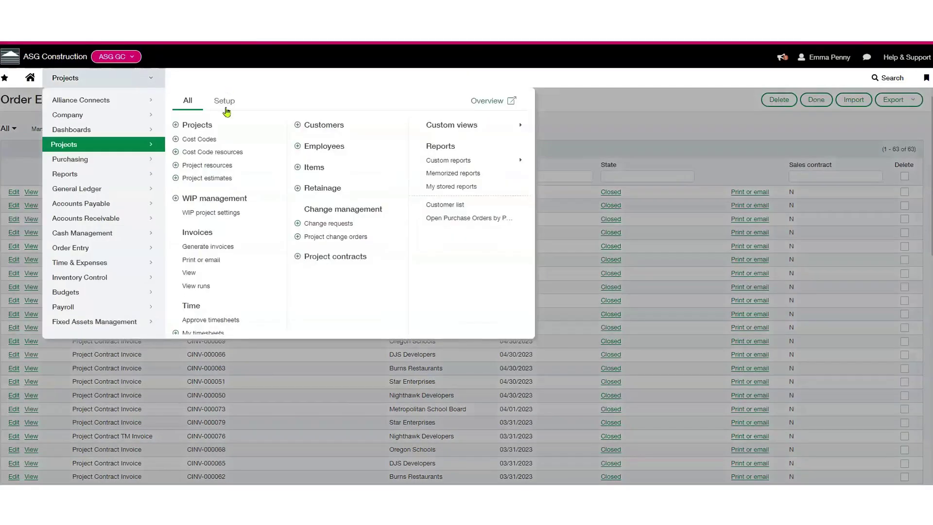
pyautogui.click(217, 199)
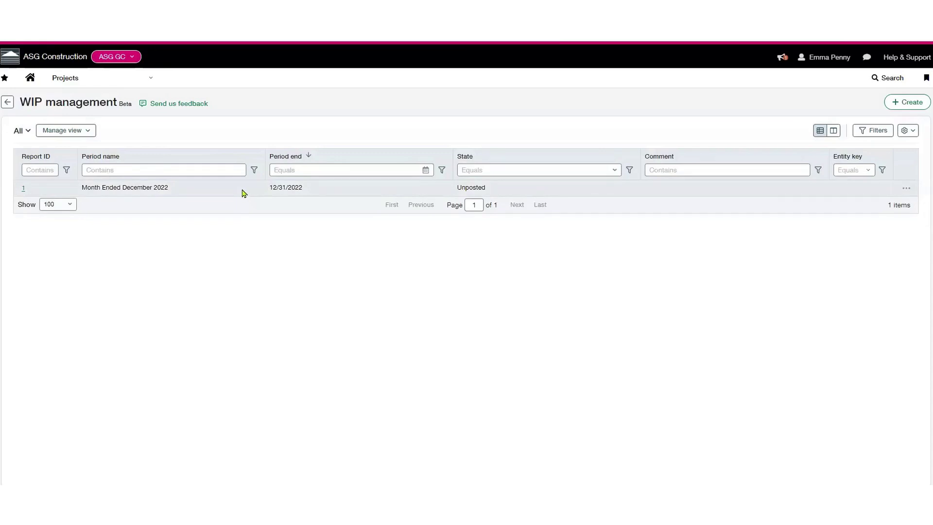
pyautogui.click(26, 188)
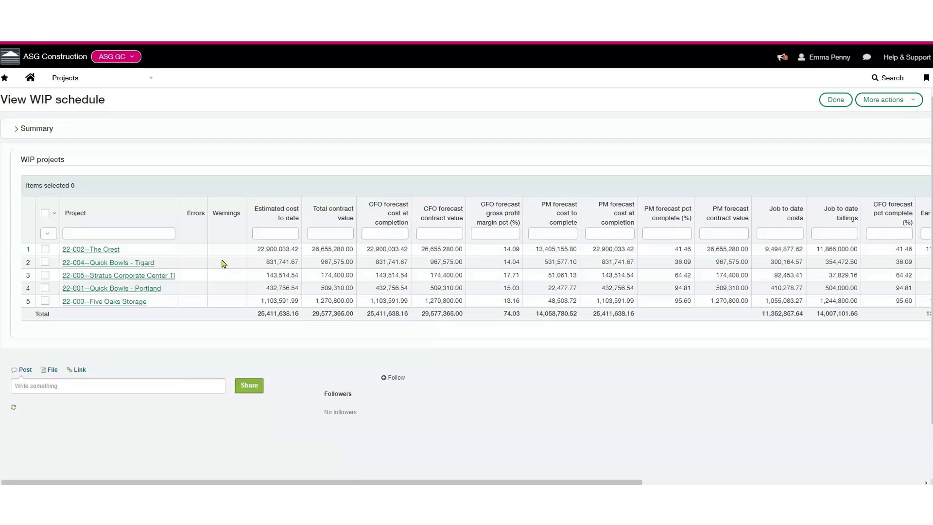
pyautogui.moveTo(377, 482); pyautogui.dragTo(678, 474)
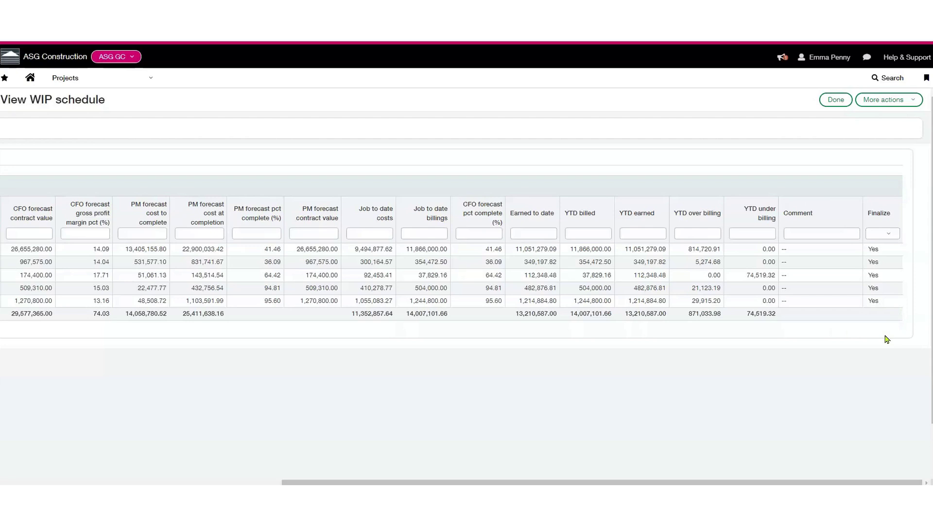
# - Open the Purchasing module's overview page to view its data, tasks and reports workflow
pyautogui.click(141, 78)
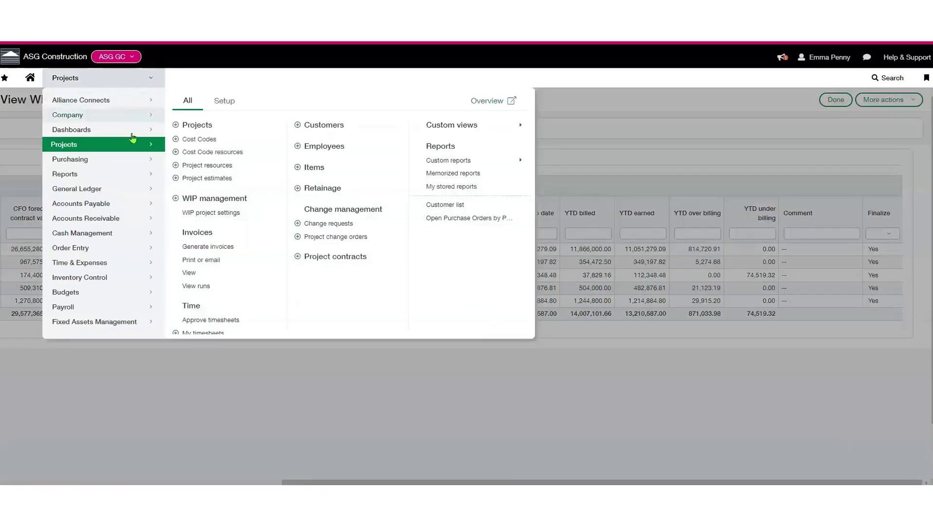
pyautogui.moveTo(131, 164)
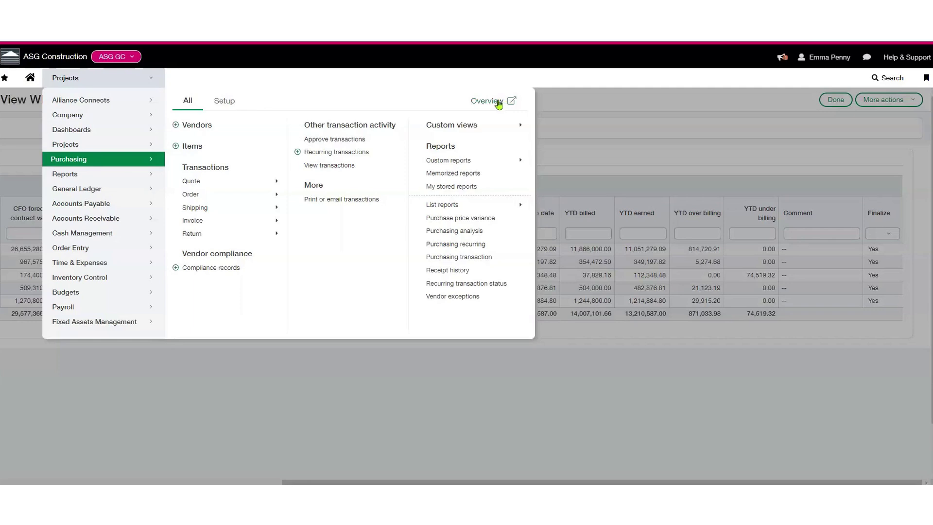
pyautogui.click(500, 102)
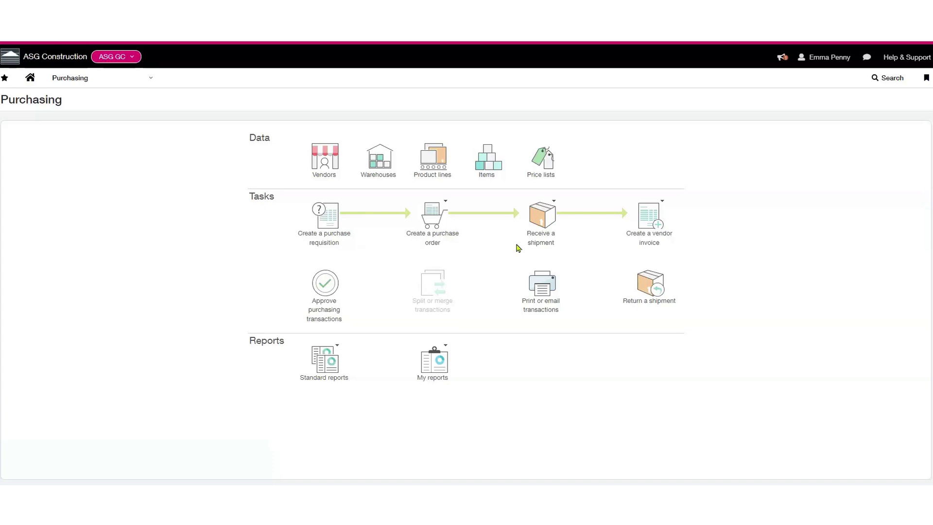
# - Start a new purchase order in the Purchasing module and choose Beaverton Sand & Gravel as its vendor
pyautogui.click(129, 79)
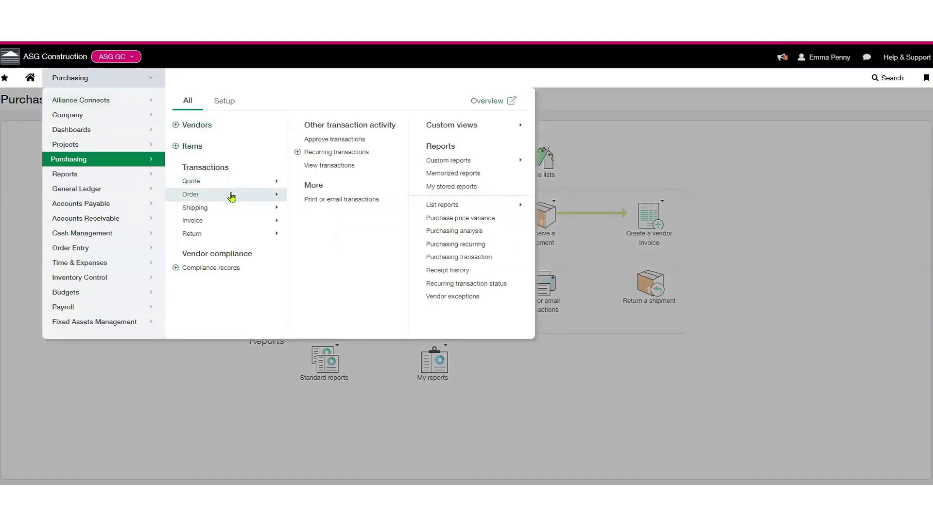
pyautogui.click(231, 196)
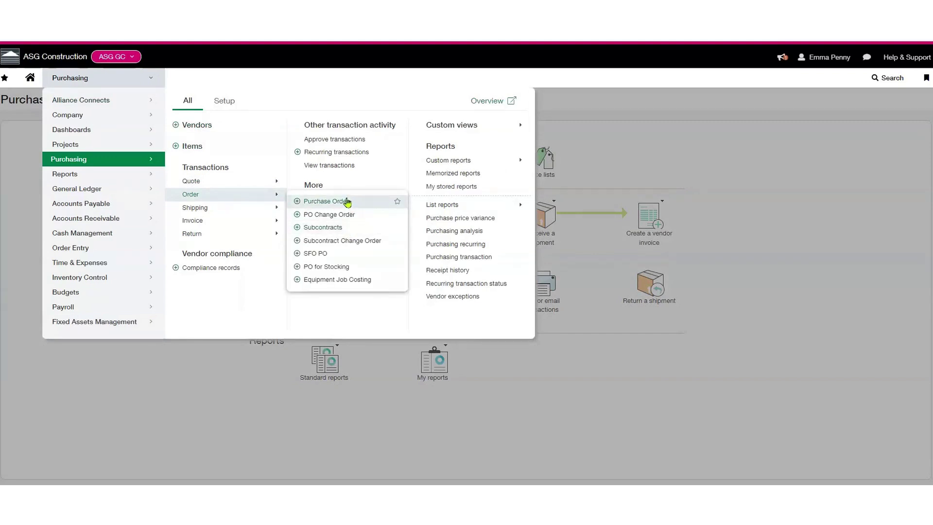
pyautogui.click(348, 201)
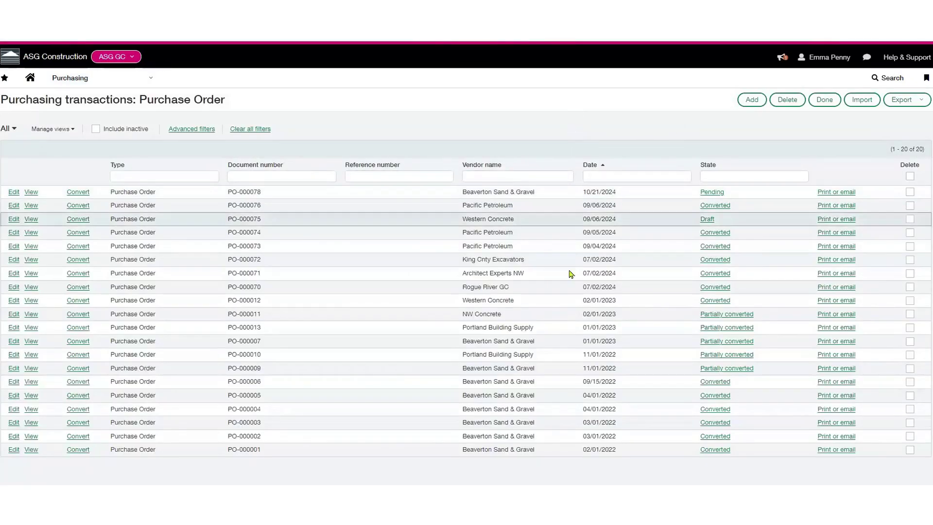
pyautogui.click(753, 100)
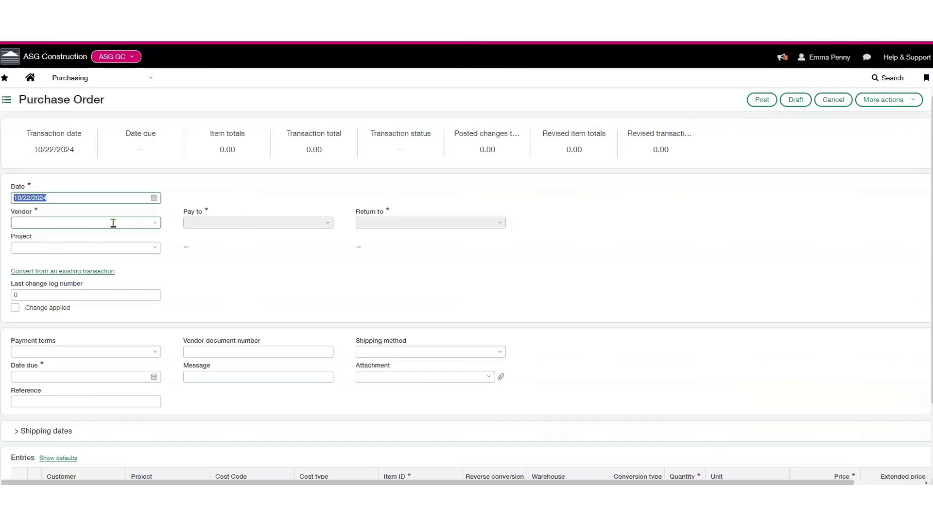
pyautogui.click(114, 223)
pyautogui.write('b')
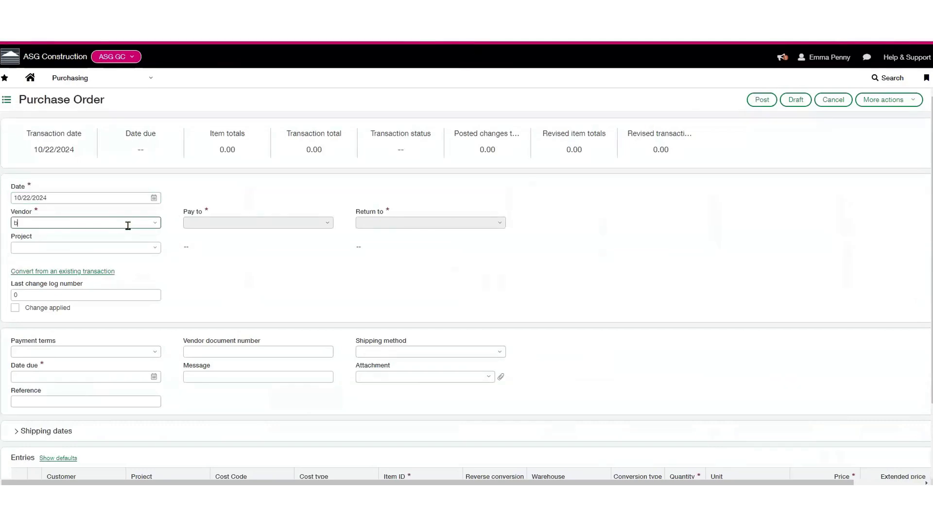
pyautogui.write('eav')
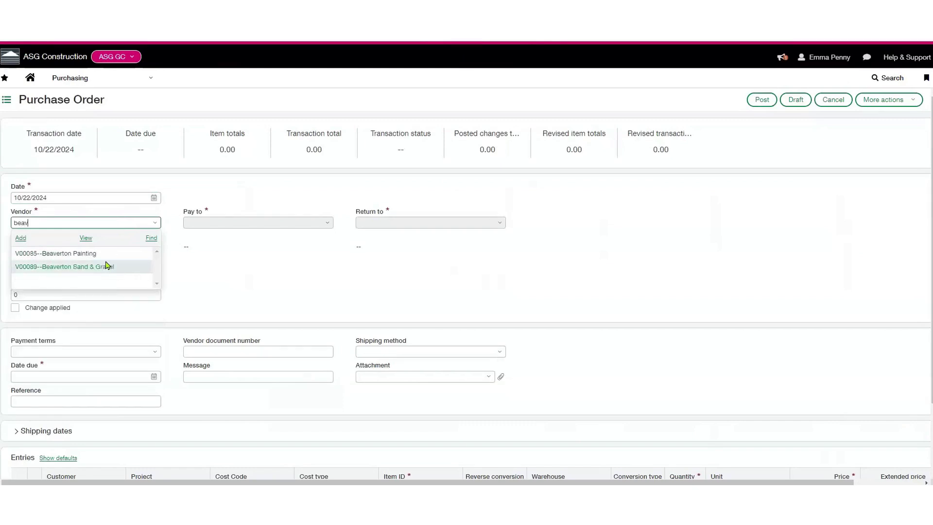
pyautogui.click(104, 266)
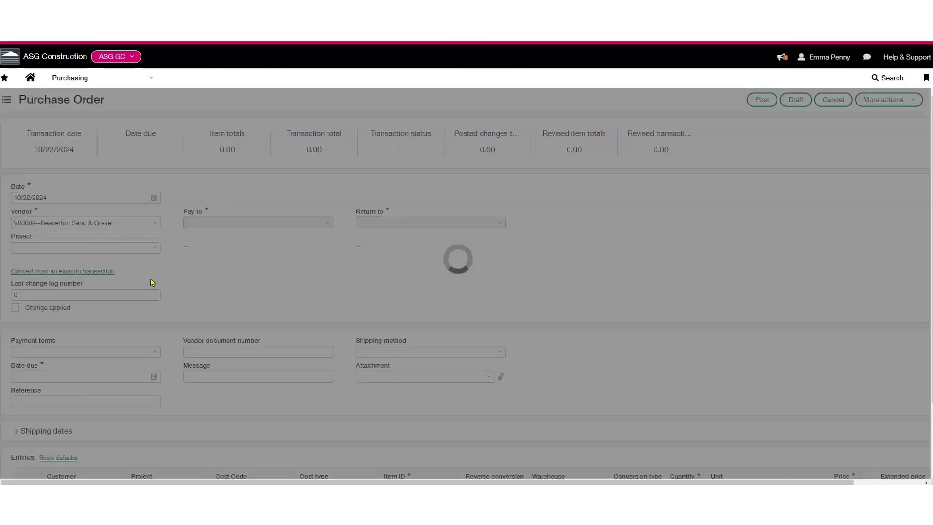
# - Fill the first entry line with project 22-001 Quick Bowls - Portland, cost code 03 20 00 Concrete Reinforcement and cost type MAT Material
pyautogui.scroll(-3, 155, 284)
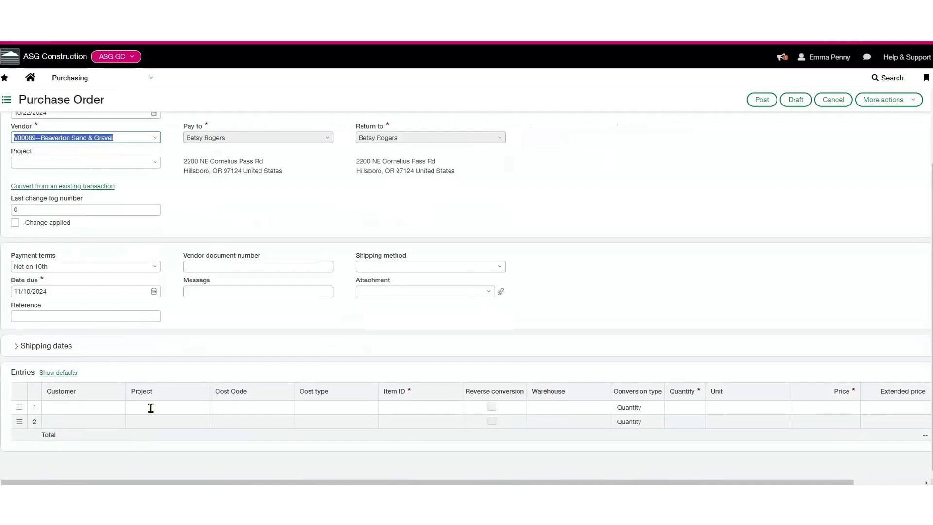
pyautogui.click(174, 407)
pyautogui.click(202, 407)
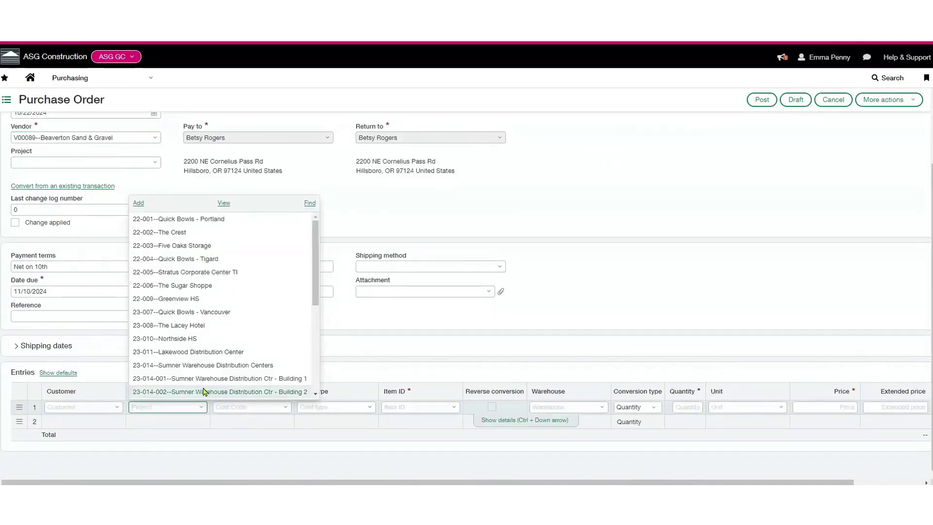
pyautogui.click(217, 219)
pyautogui.click(287, 409)
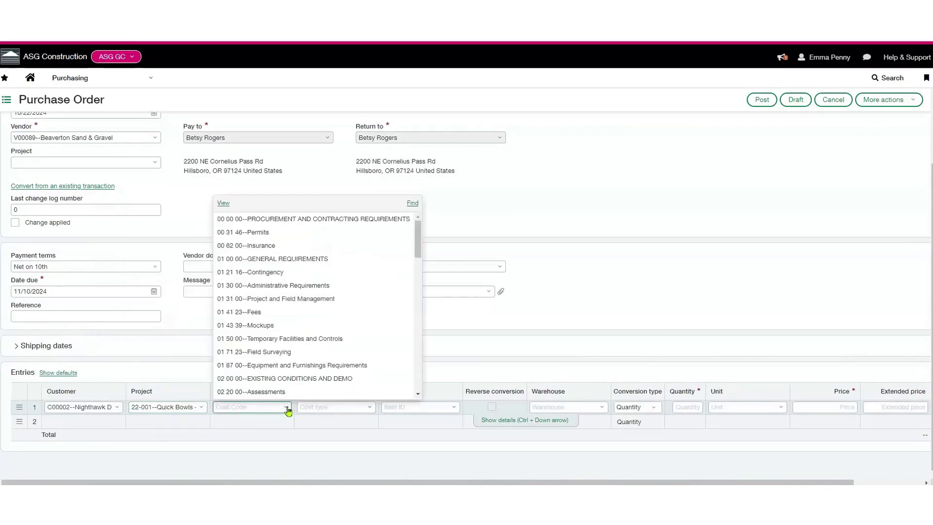
pyautogui.write('03')
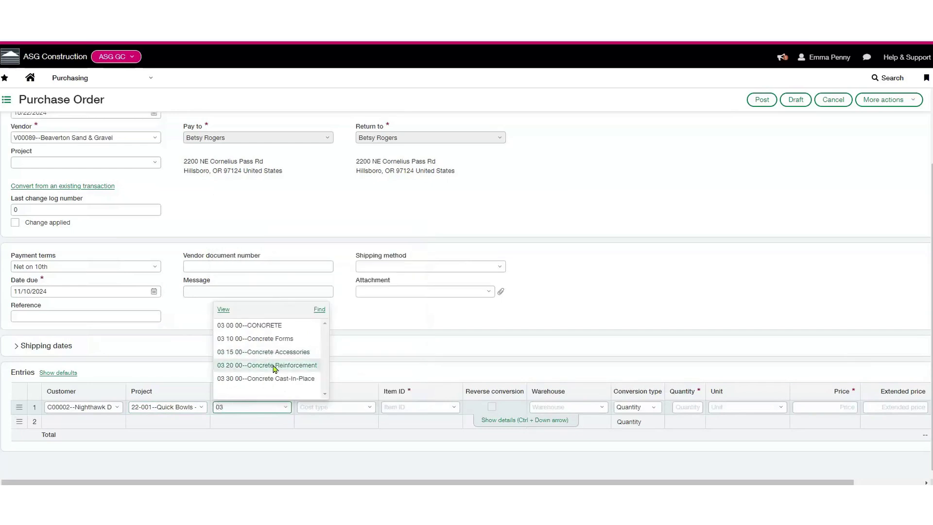
pyautogui.click(275, 365)
pyautogui.click(365, 409)
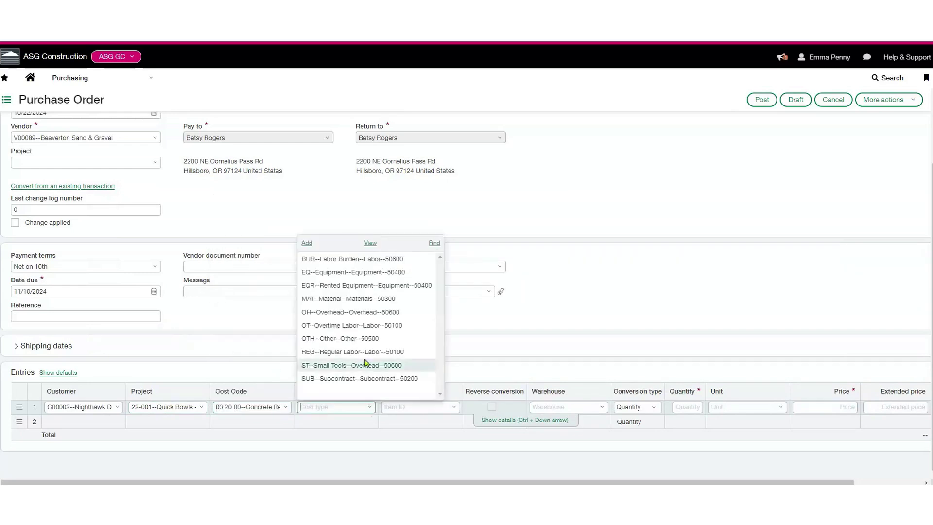
pyautogui.click(362, 298)
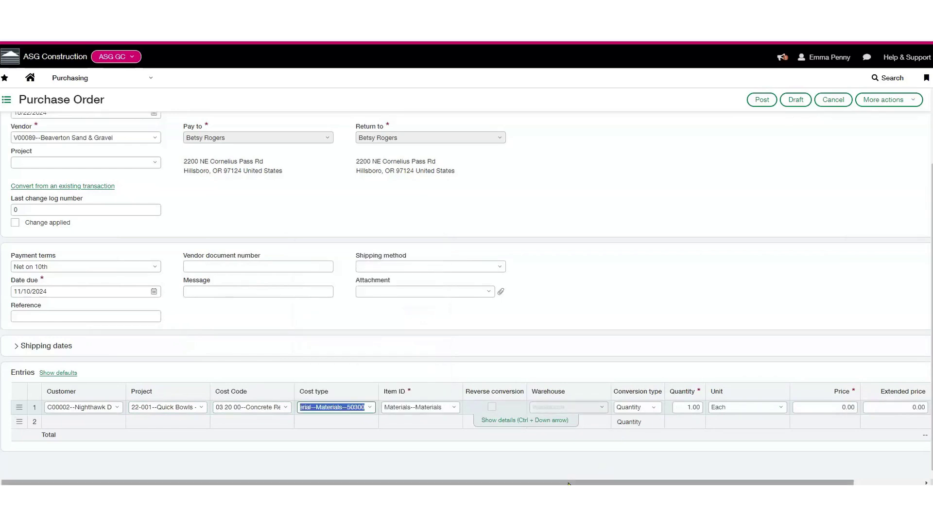
# - Set the materials line's price to 800 and post the purchase order
pyautogui.moveTo(576, 482); pyautogui.dragTo(645, 482)
pyautogui.click(727, 408)
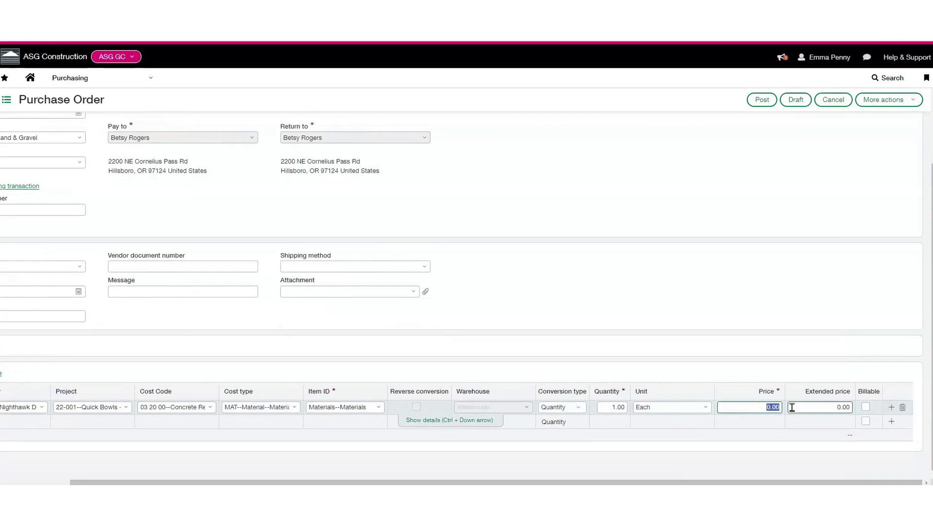
pyautogui.write('800')
pyautogui.click(762, 99)
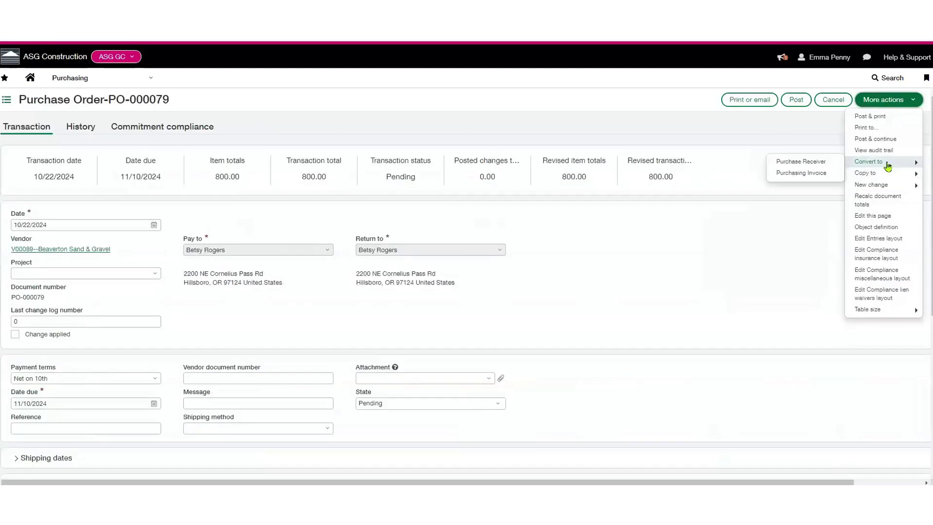
# - Open a new PO change order from the posted Beaverton Sand & Gravel purchase order and review its source document and entries
pyautogui.moveTo(885, 178)
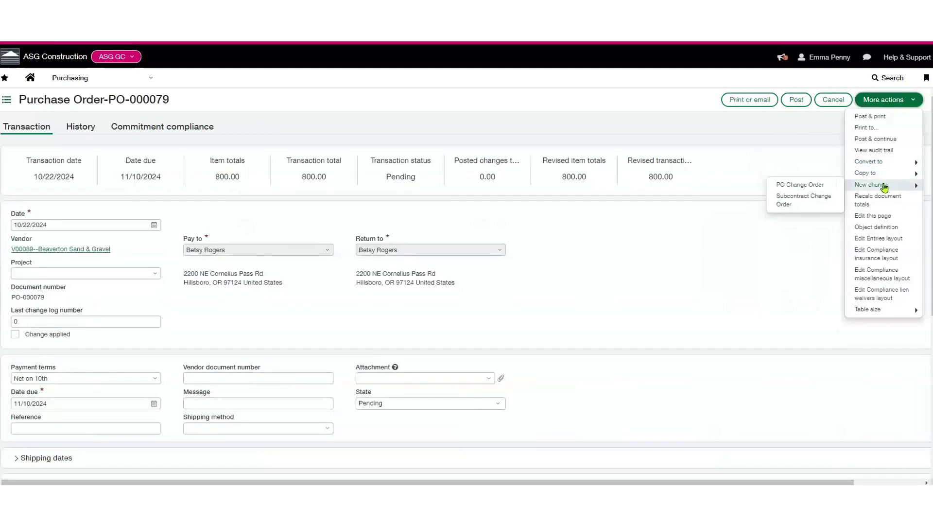
pyautogui.click(812, 183)
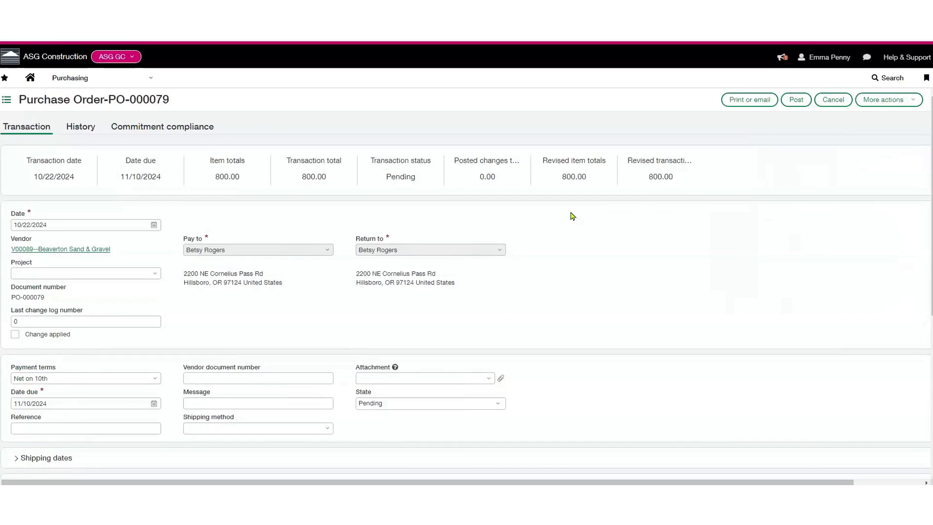
pyautogui.scroll(-3, 572, 216)
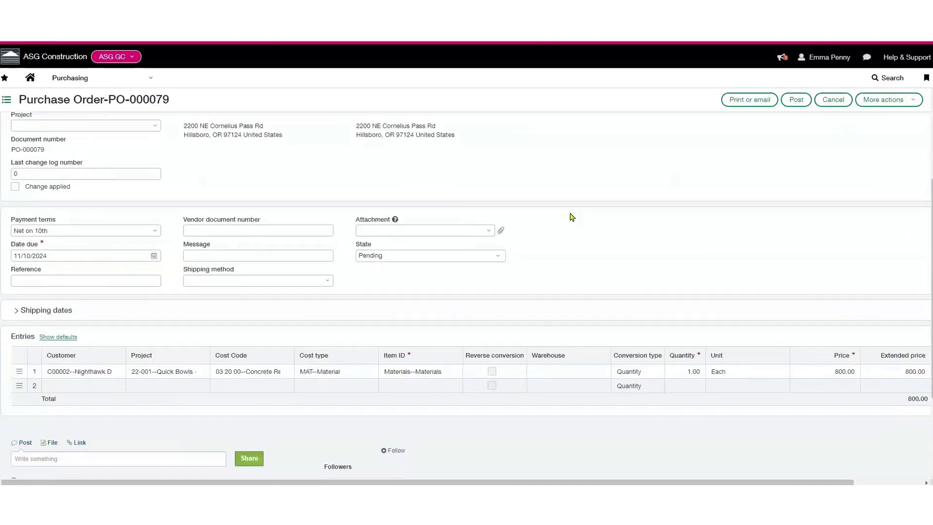
pyautogui.scroll(-3, 569, 217)
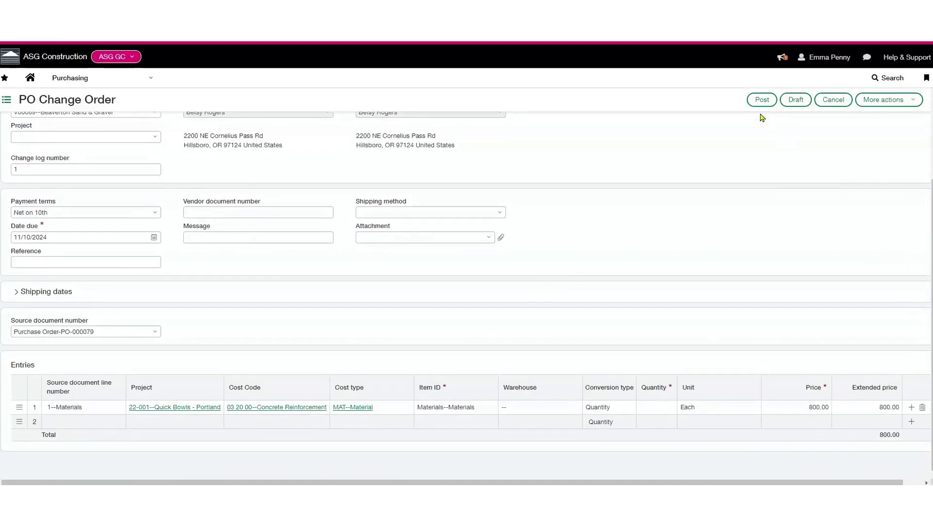
# - Return to the purchase order list and convert the Beaverton Sand & Gravel order dated 10/22/2024 to a purchasing invoice
pyautogui.click(7, 99)
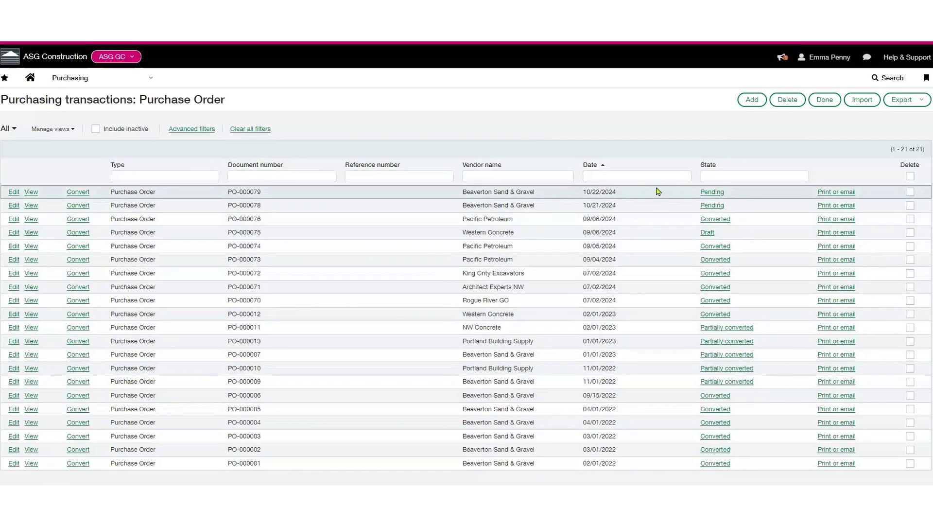
pyautogui.click(79, 193)
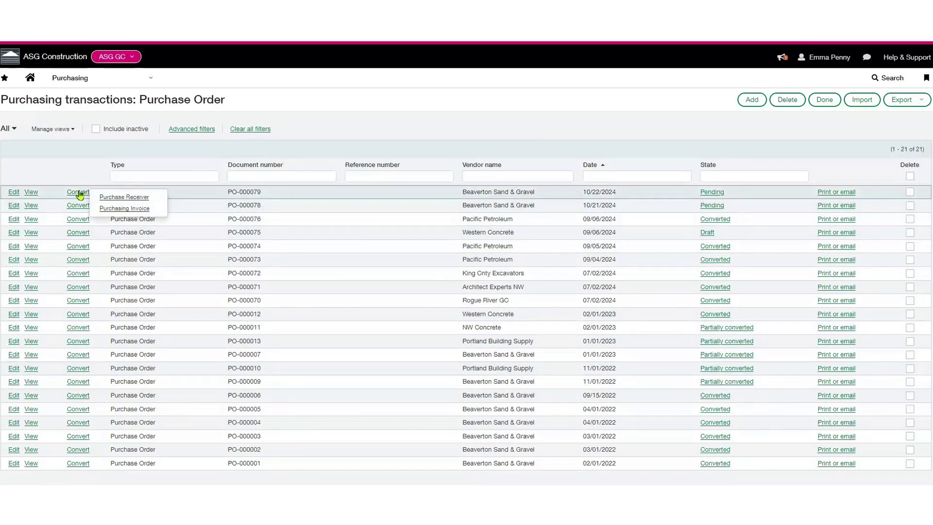
pyautogui.click(139, 209)
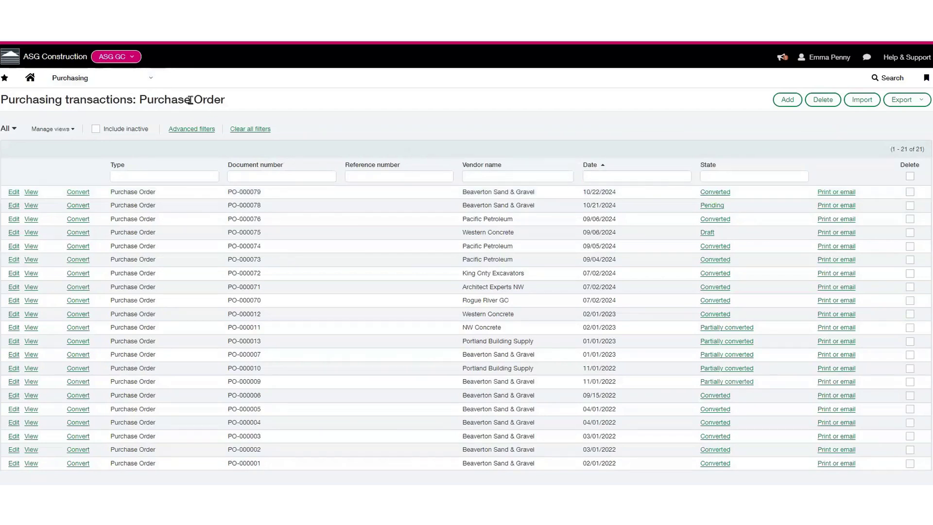
# - Open the Purchasing module's list of purchasing invoices to check the converted Beaverton Sand & Gravel invoice
pyautogui.click(152, 79)
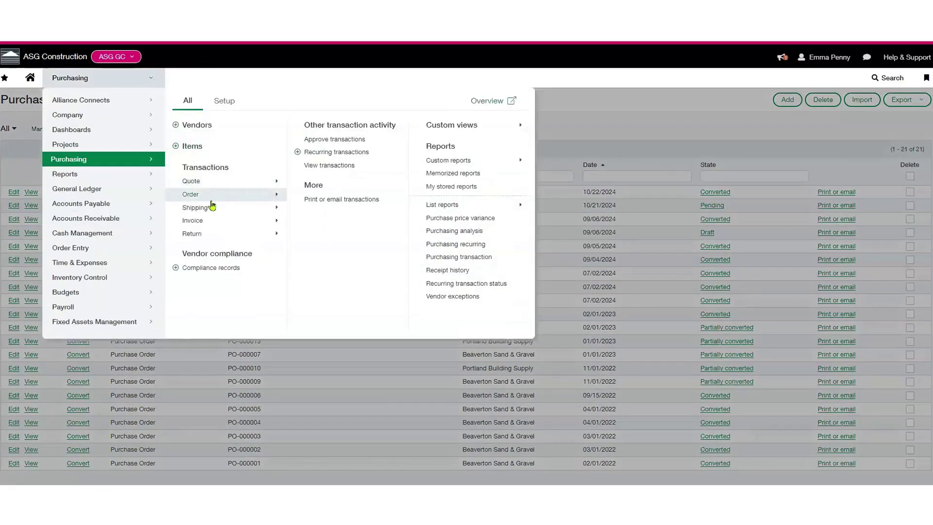
pyautogui.moveTo(209, 222)
pyautogui.click(321, 227)
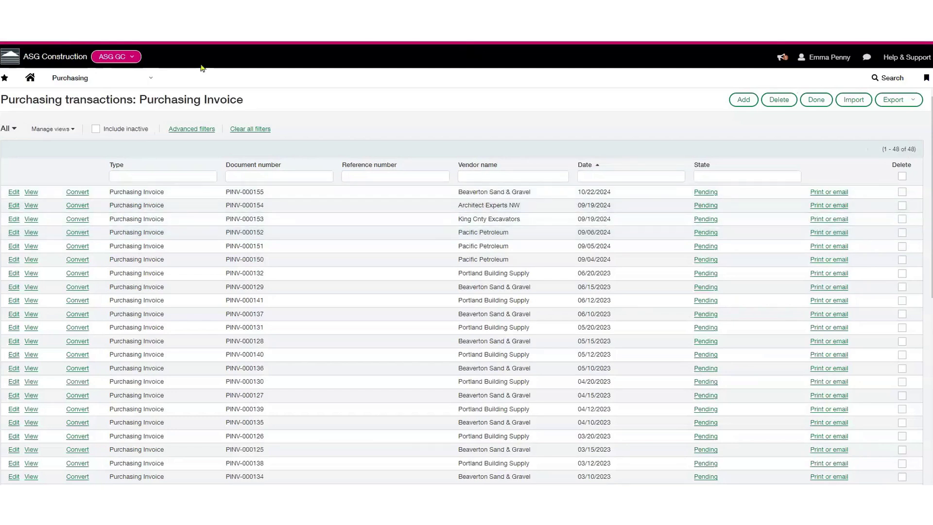
# - Open the Accounts Payable bills list to view the bill created from the Beaverton Sand & Gravel purchasing invoice
pyautogui.click(153, 83)
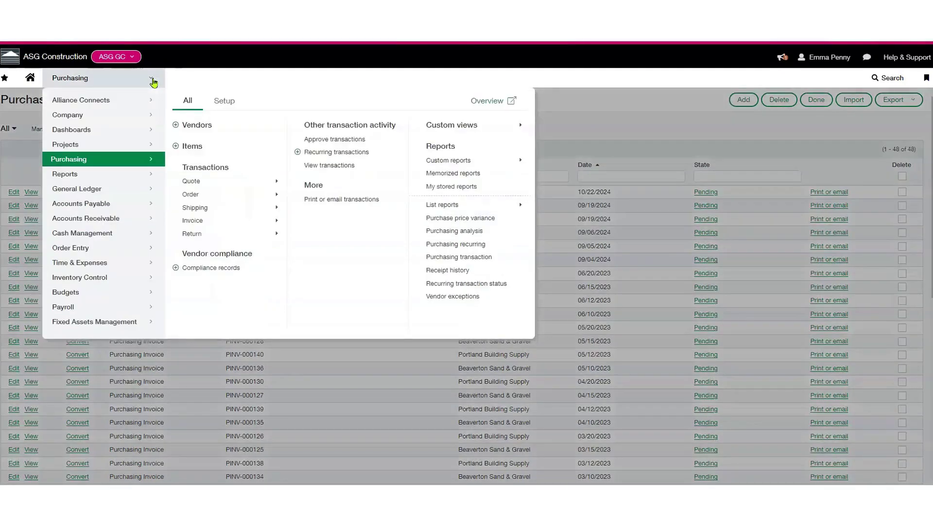
pyautogui.moveTo(129, 208)
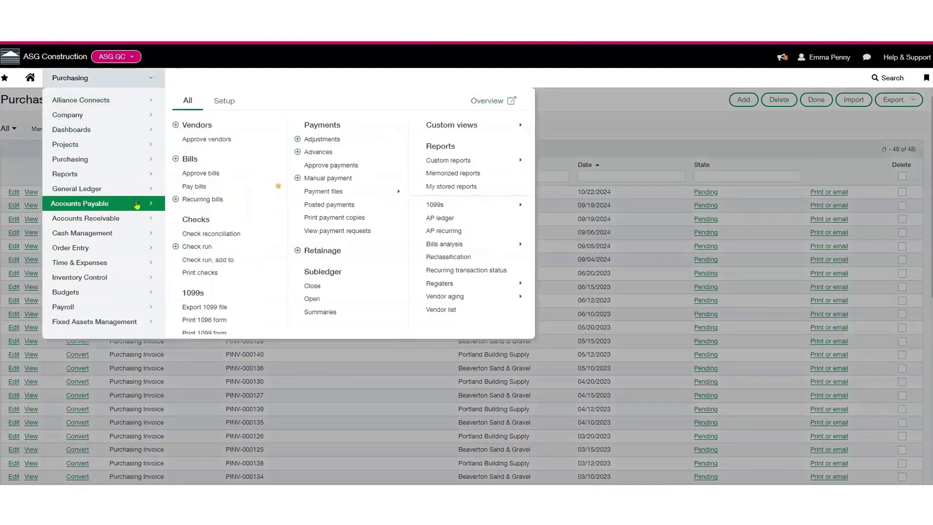
pyautogui.click(187, 156)
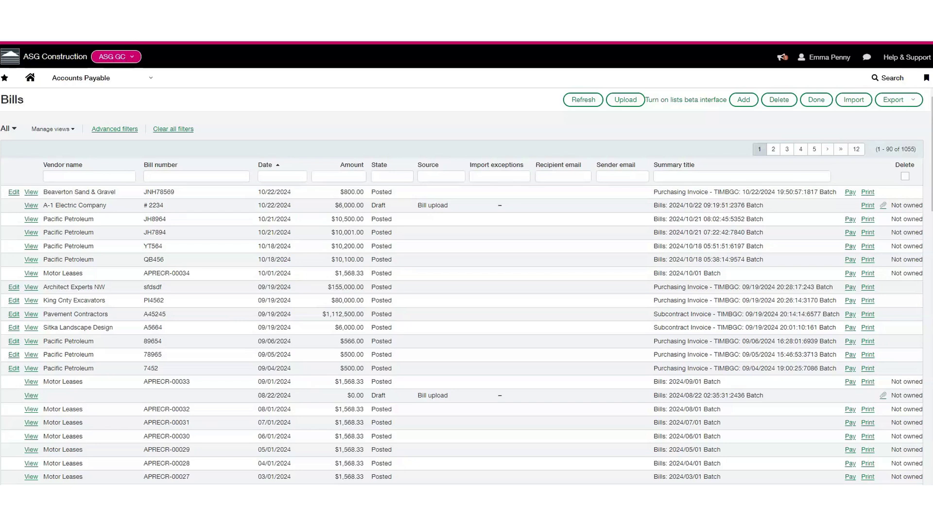
# - Open the Pay bills page and review its filters, payment settings and list of bills due
pyautogui.click(145, 83)
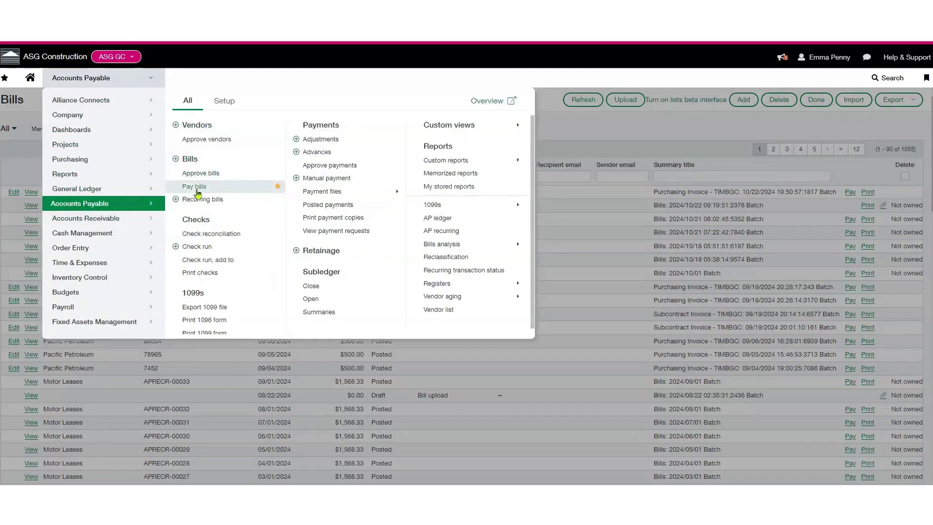
pyautogui.click(197, 189)
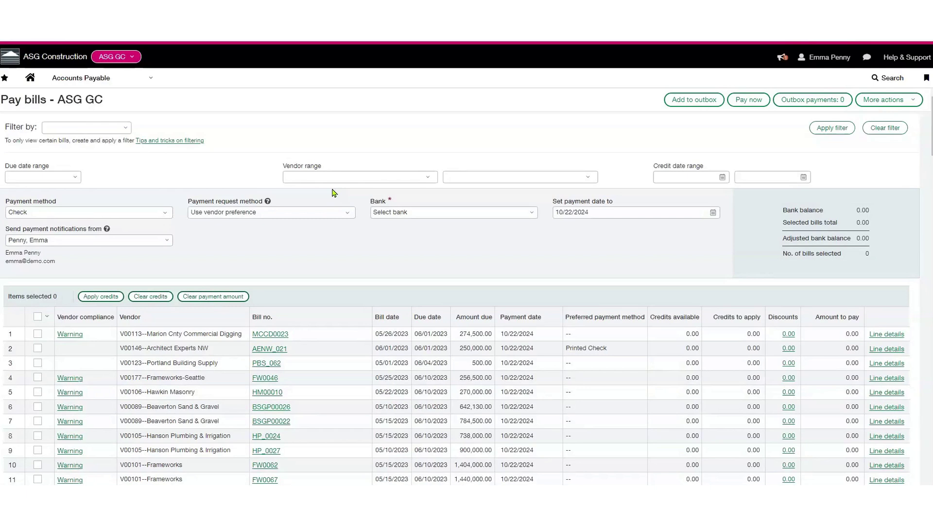
pyautogui.scroll(-1, 334, 193)
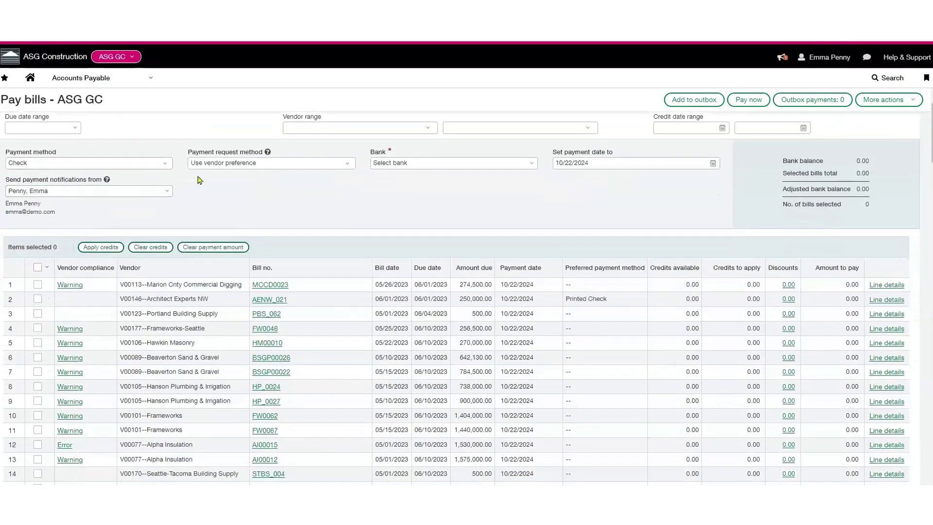
pyautogui.scroll(1, 407, 180)
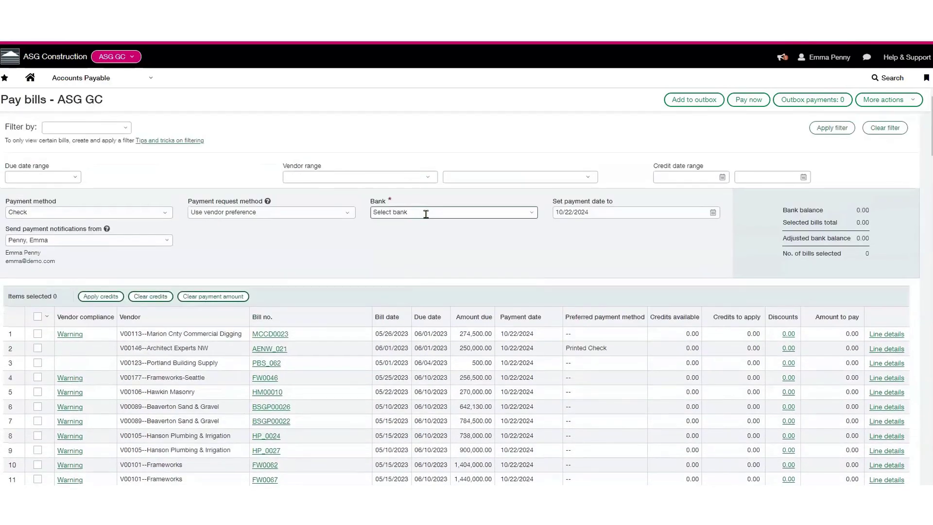
# - Show project and location details for the payable bills, select all of them, and review their vendor compliance flags
pyautogui.click(426, 213)
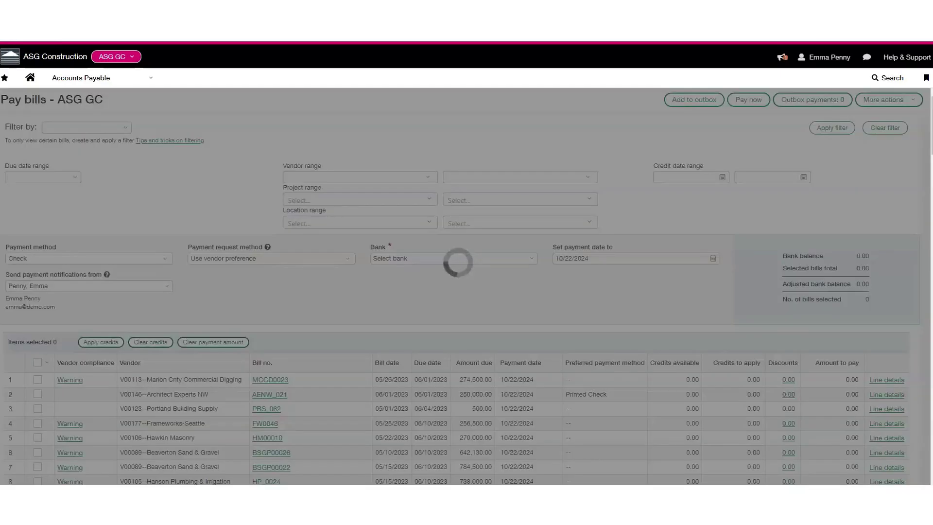
pyautogui.scroll(-3, 39, 243)
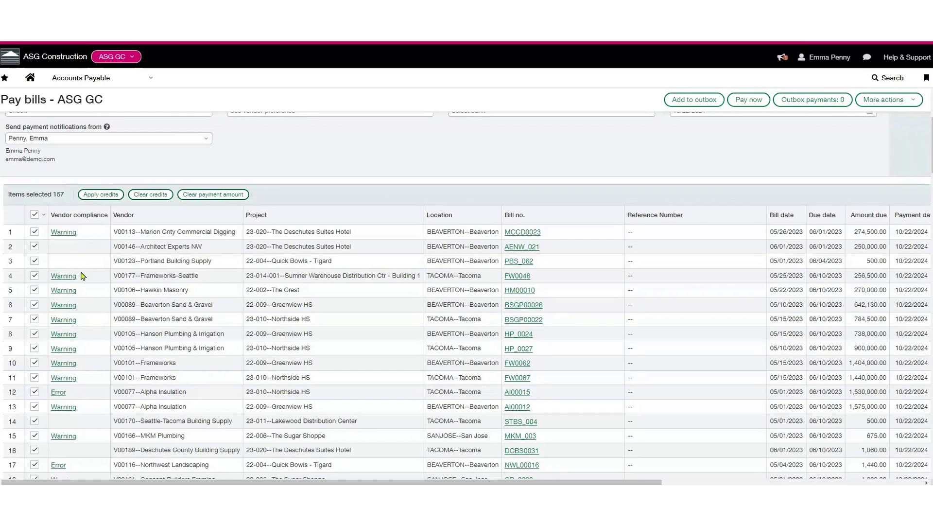
pyautogui.scroll(-2, 82, 286)
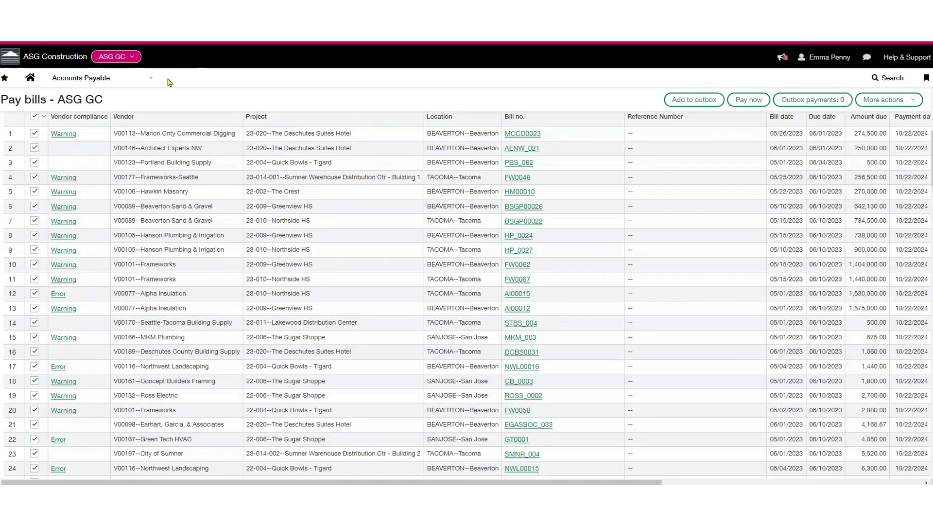
# - Leave the Pay bills page and open the Financial reports list for the ASG GC entity
pyautogui.click(141, 86)
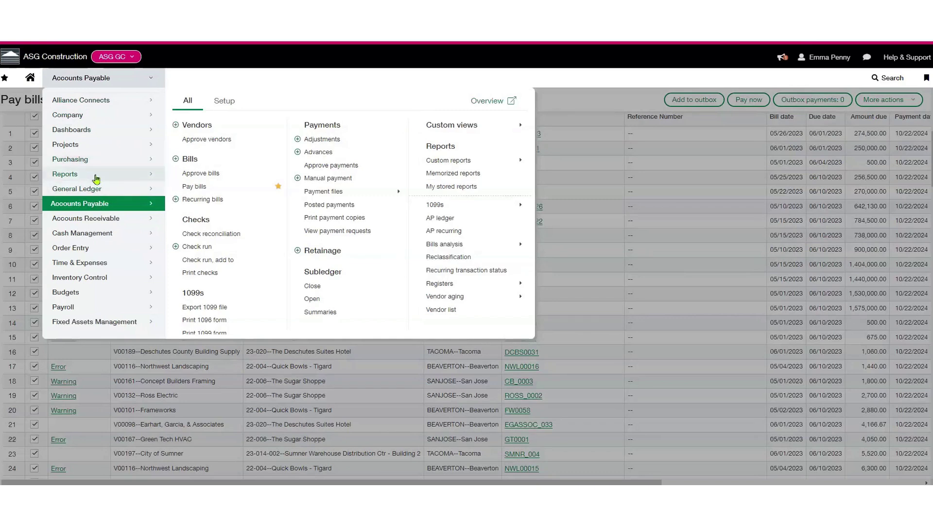
pyautogui.click(101, 175)
pyautogui.click(218, 103)
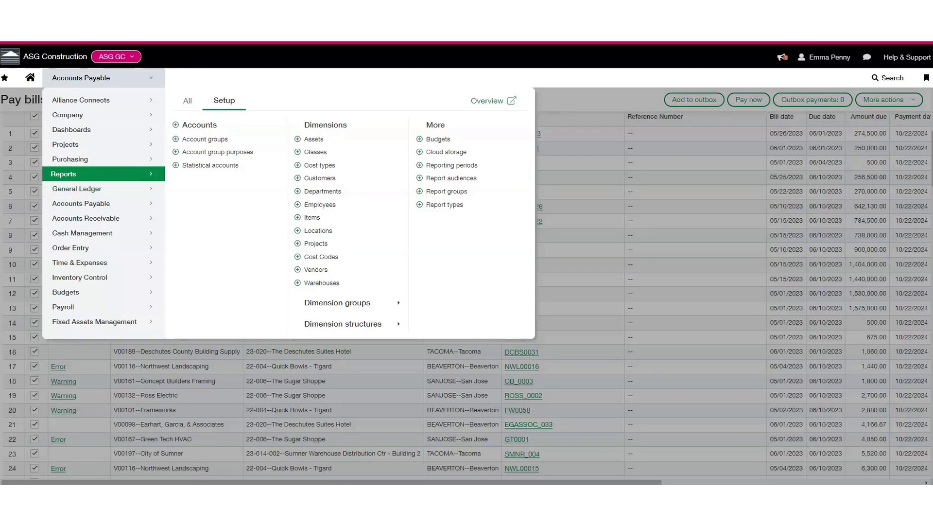
pyautogui.click(188, 101)
pyautogui.click(207, 186)
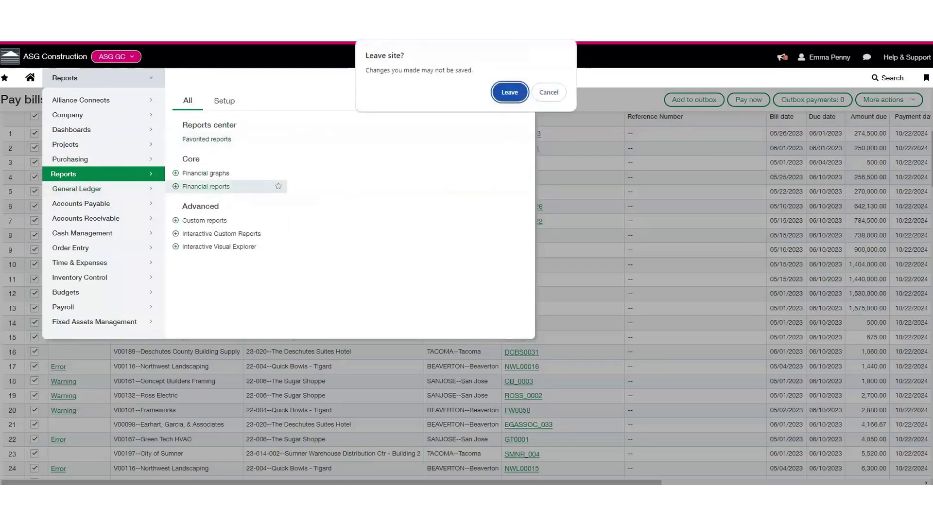
pyautogui.click(506, 92)
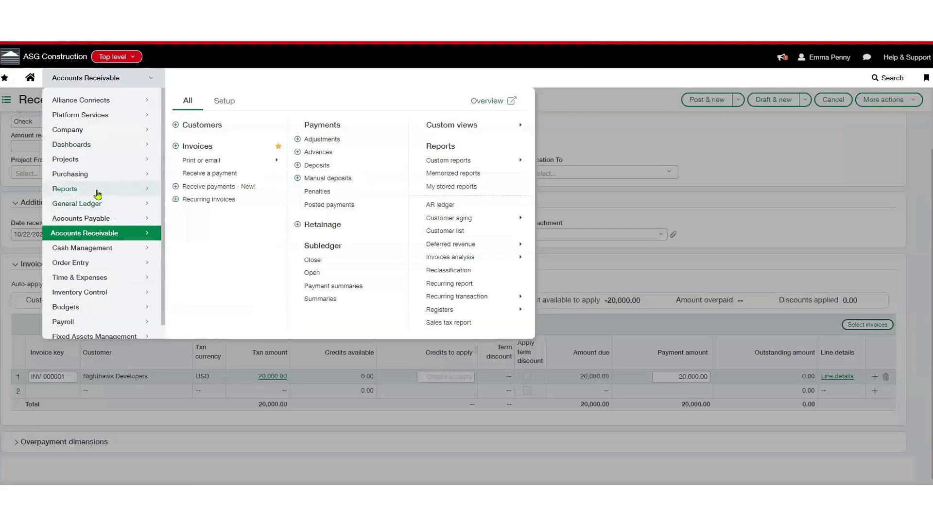
# - At the top level, leave the unsaved receive-payment entry and open the Financial reports list
pyautogui.click(97, 192)
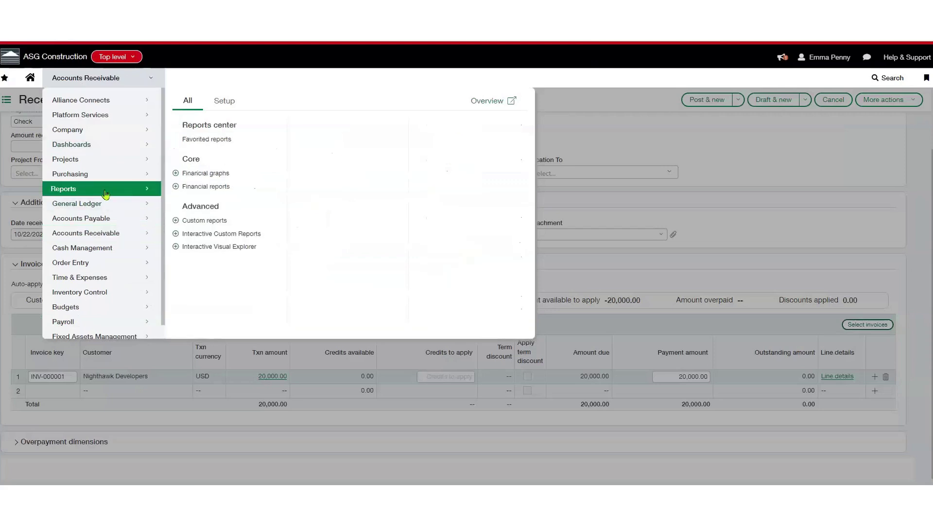
pyautogui.click(200, 187)
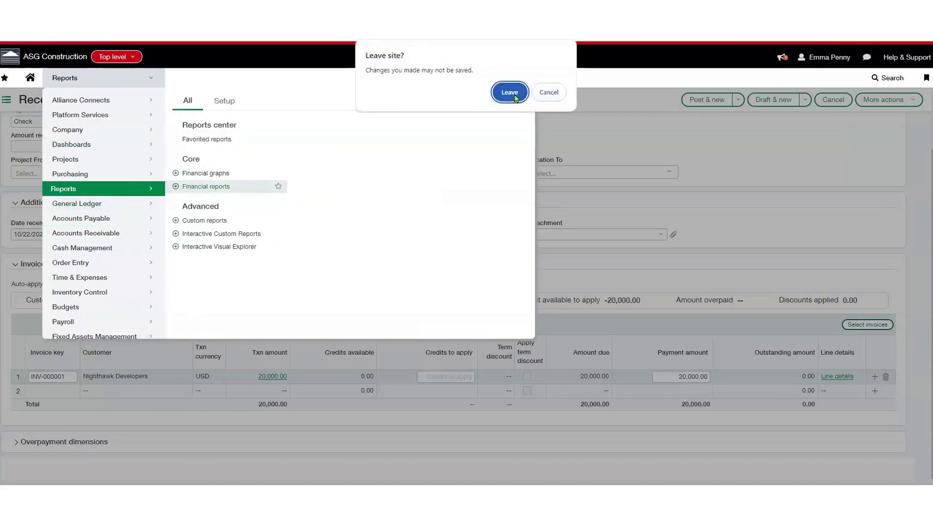
pyautogui.click(514, 96)
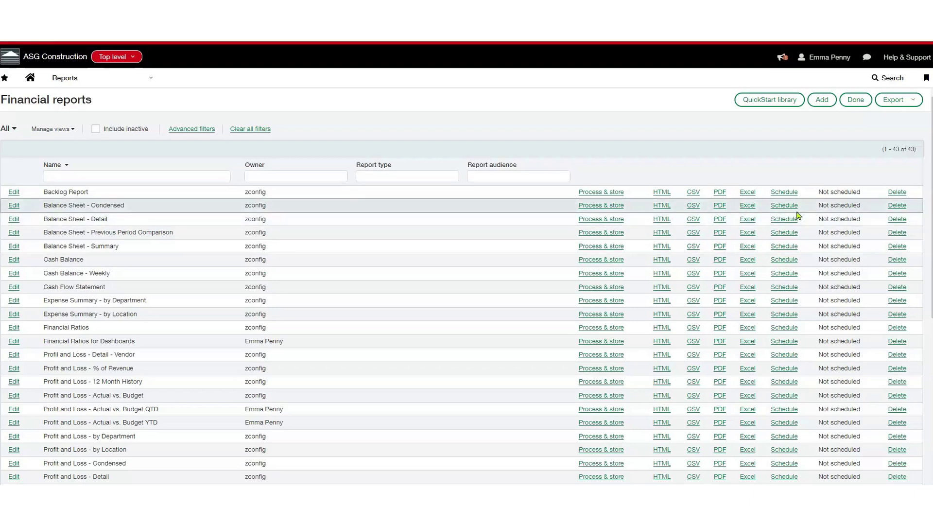
# - Review the report templates offered in the QuickStart library and return to the Financial reports list
pyautogui.click(782, 102)
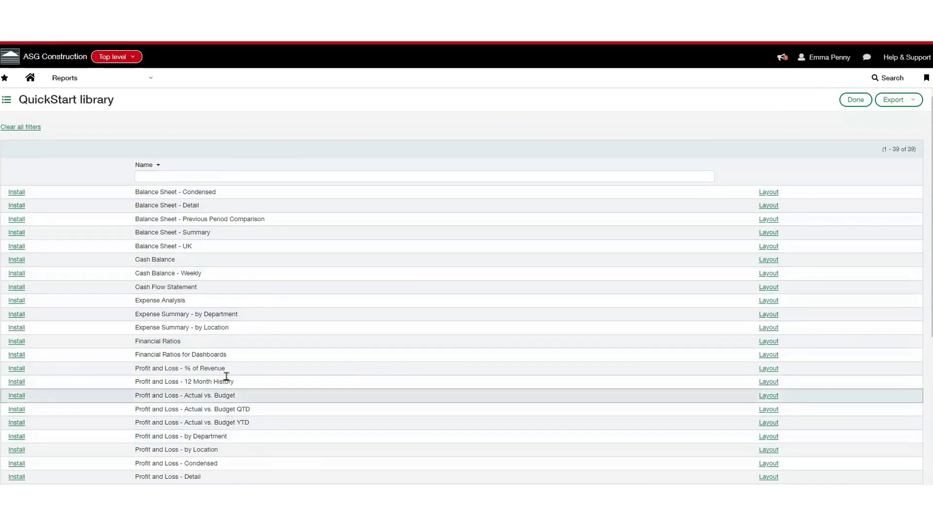
pyautogui.click(141, 83)
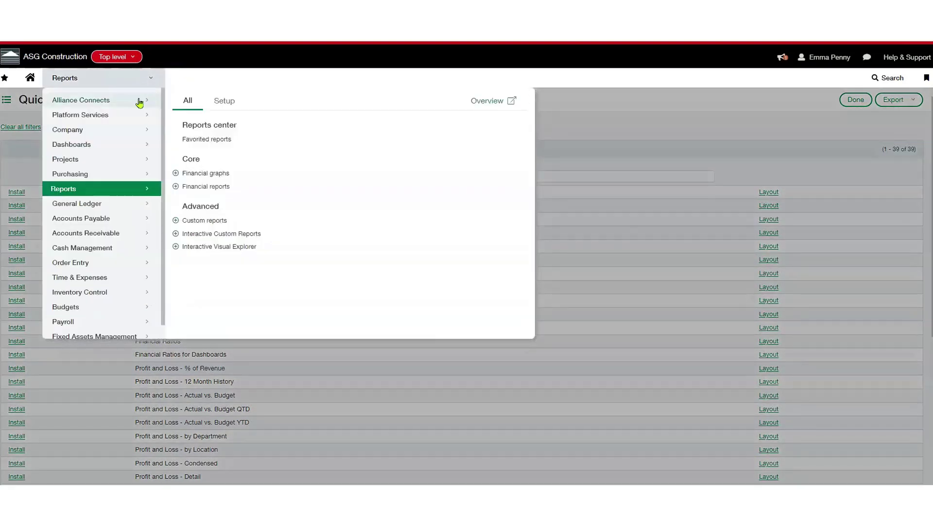
pyautogui.click(7, 103)
pyautogui.click(8, 103)
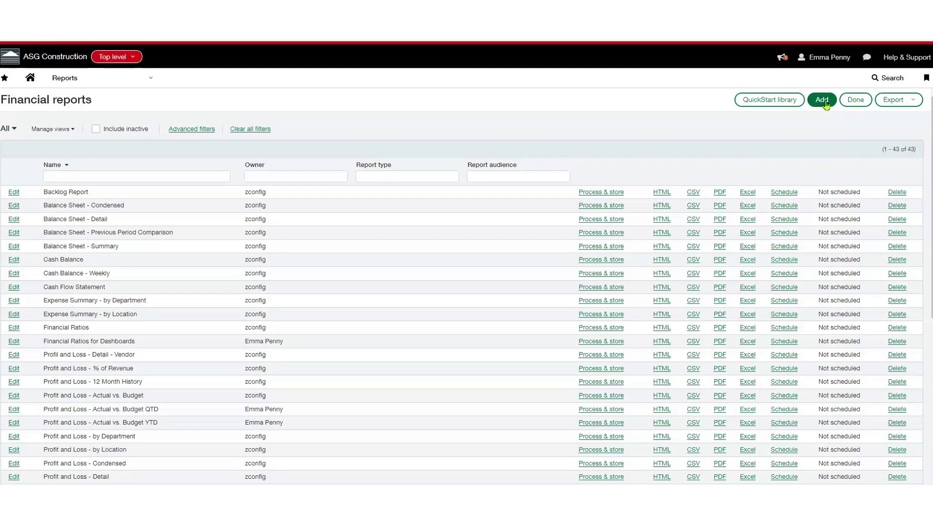
# - Start a new financial report named Balance Sheet and go to its row definition
pyautogui.click(823, 101)
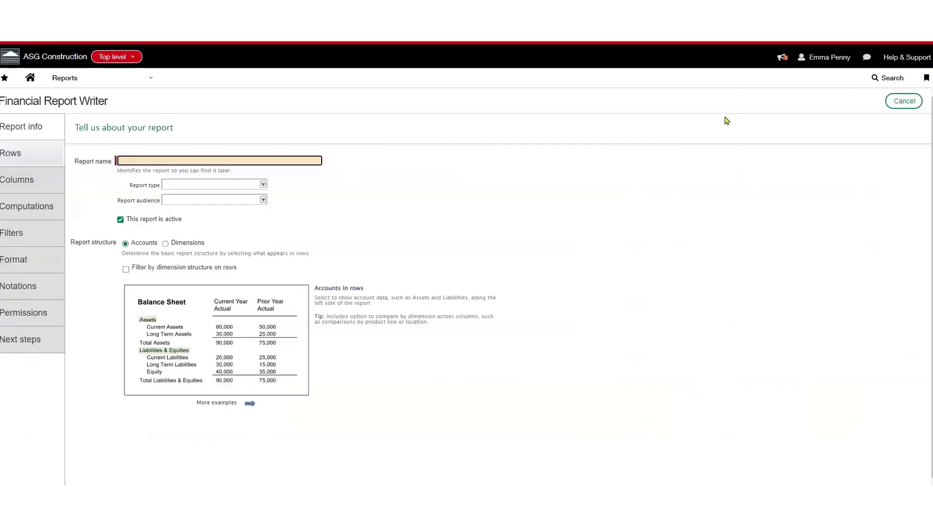
pyautogui.write('Balance Sheet')
pyautogui.click(10, 158)
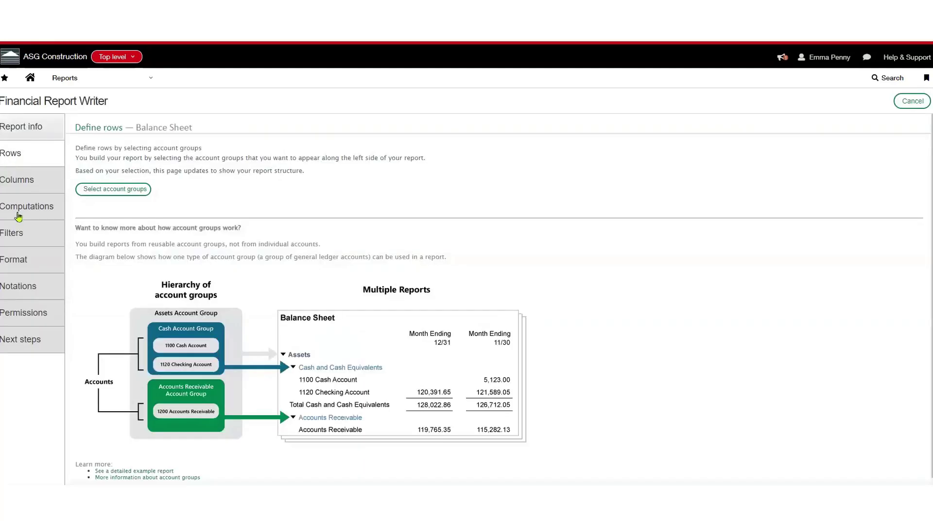
# - Add the Assets and Liabilities and Equity account groups as the report's rows
pyautogui.click(90, 193)
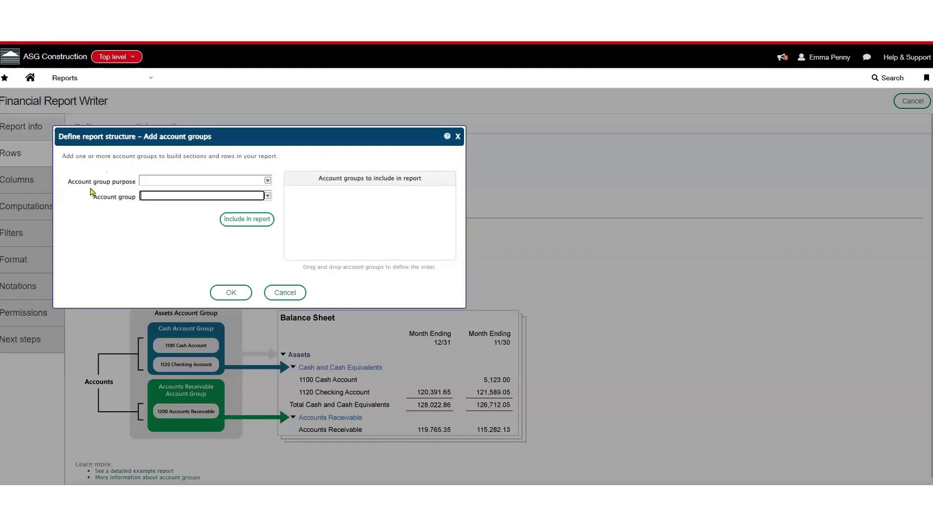
pyautogui.write('as')
pyautogui.click(238, 221)
pyautogui.click(199, 197)
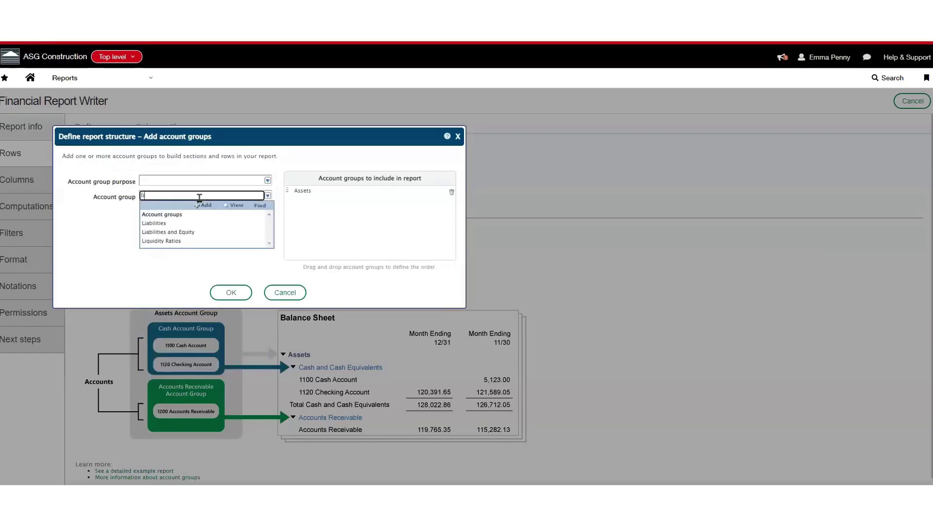
pyautogui.click(183, 235)
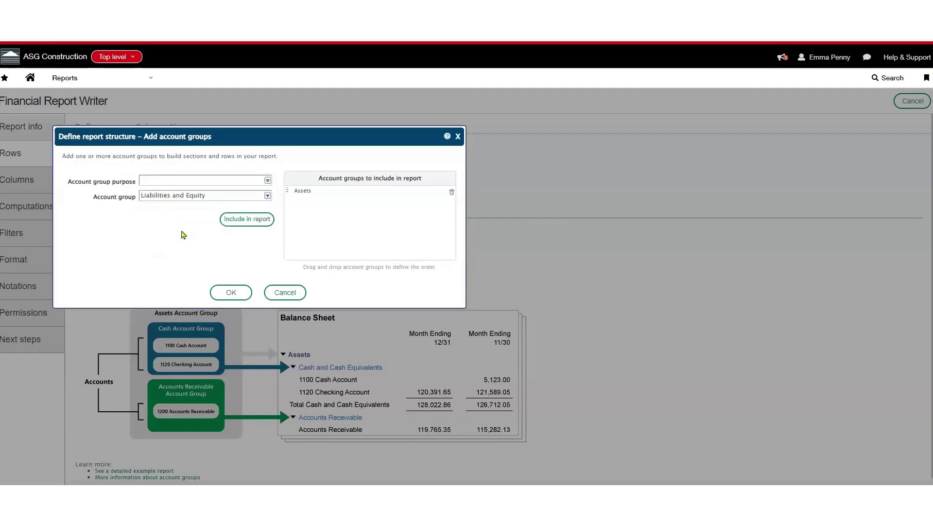
pyautogui.click(248, 219)
pyautogui.click(231, 294)
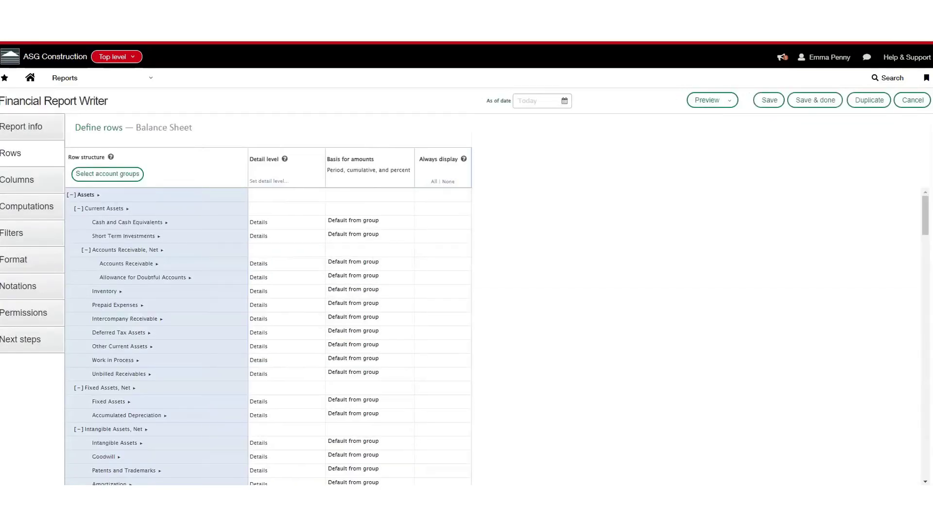
# - Set the Accounts Receivable, Net detail level to Summary – Hide accounts, expanded by the Projects dimension
pyautogui.click(320, 249)
pyautogui.click(319, 238)
pyautogui.click(320, 263)
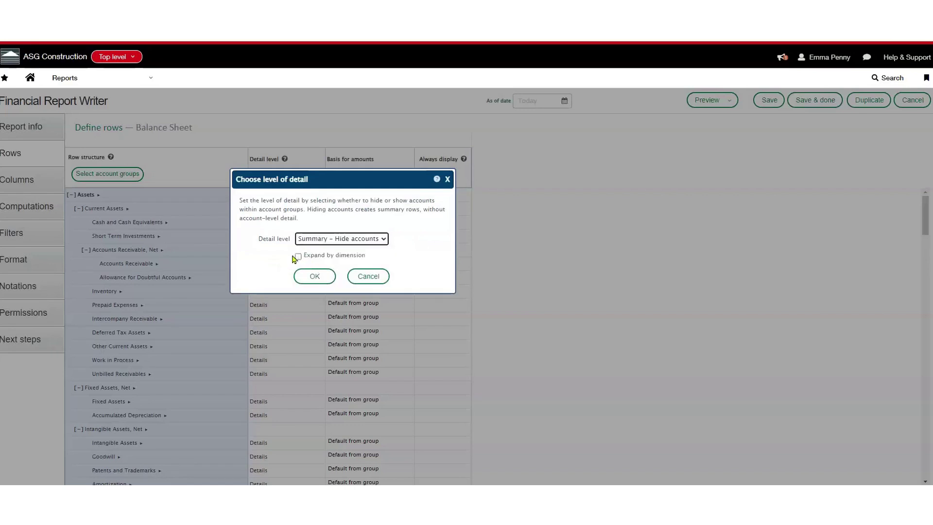
pyautogui.click(298, 256)
pyautogui.click(302, 273)
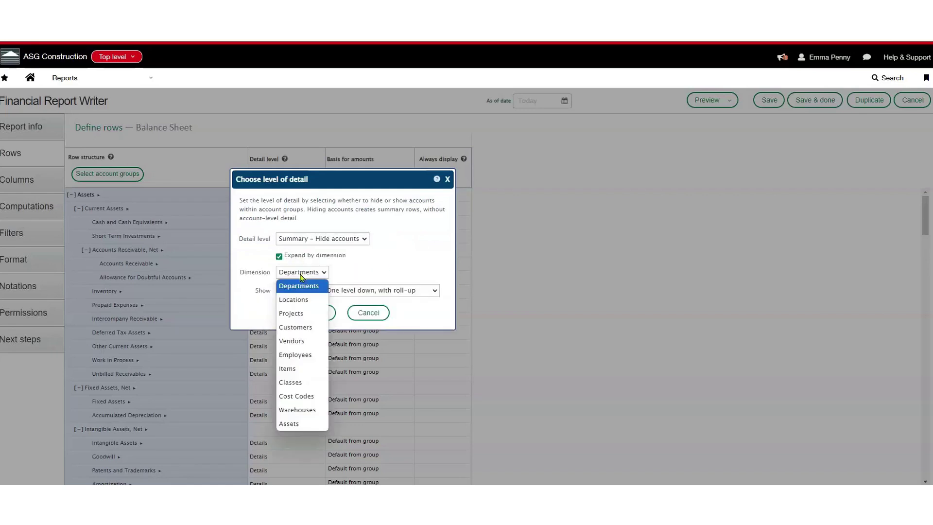
pyautogui.click(301, 314)
pyautogui.click(309, 313)
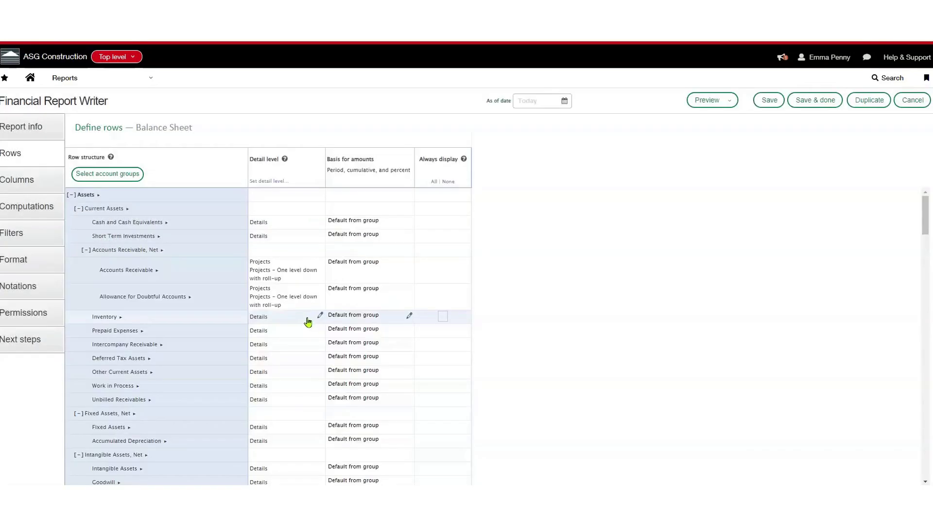
# - Set the Accounts Payable row's detail level to Summary – Hide accounts, expanded by Vendors one level down with roll-up
pyautogui.scroll(-8, 304, 329)
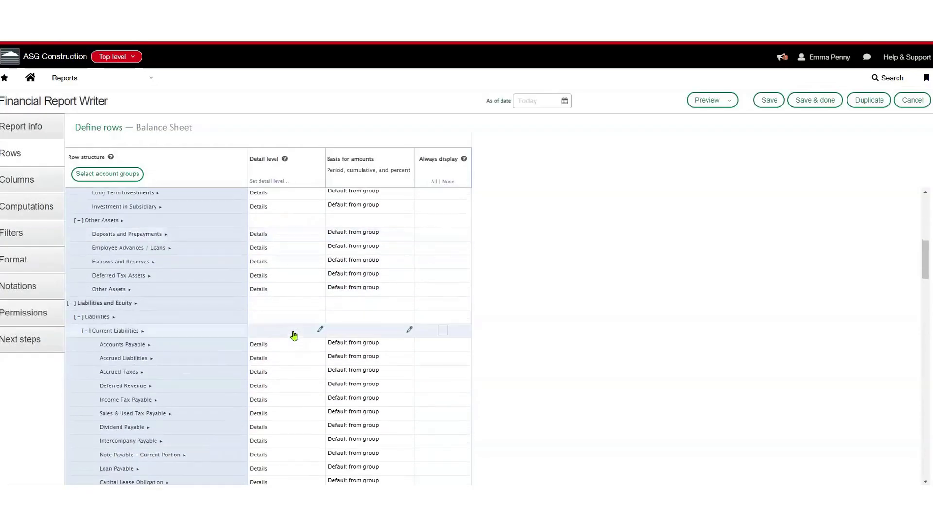
pyautogui.click(320, 343)
pyautogui.click(331, 240)
pyautogui.click(336, 266)
pyautogui.click(302, 257)
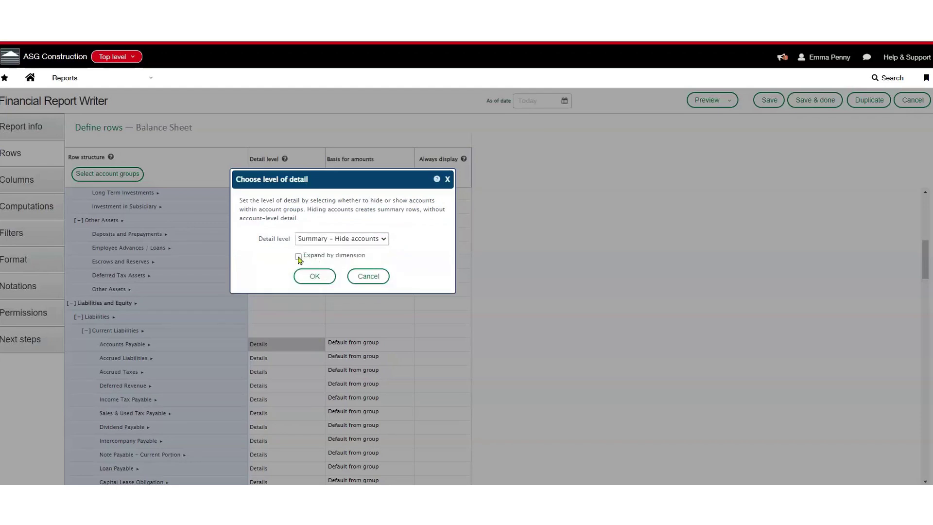
pyautogui.click(317, 272)
pyautogui.click(302, 346)
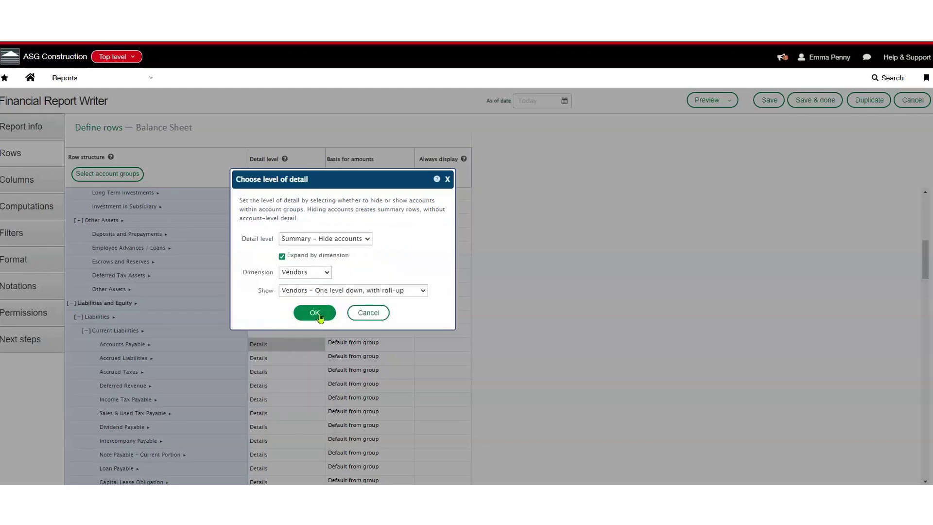
pyautogui.click(315, 313)
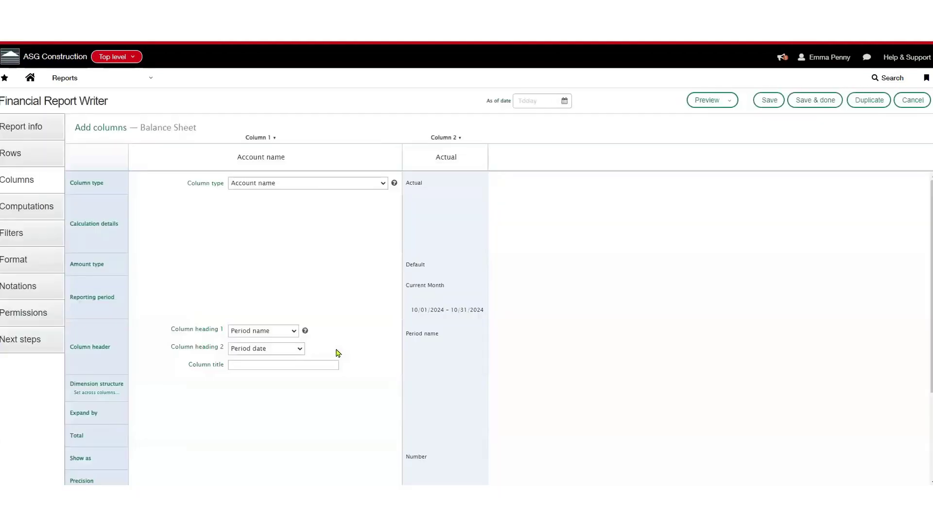
# - Expand the report's Actual column by Locations, one level down with roll-up
pyautogui.click(447, 359)
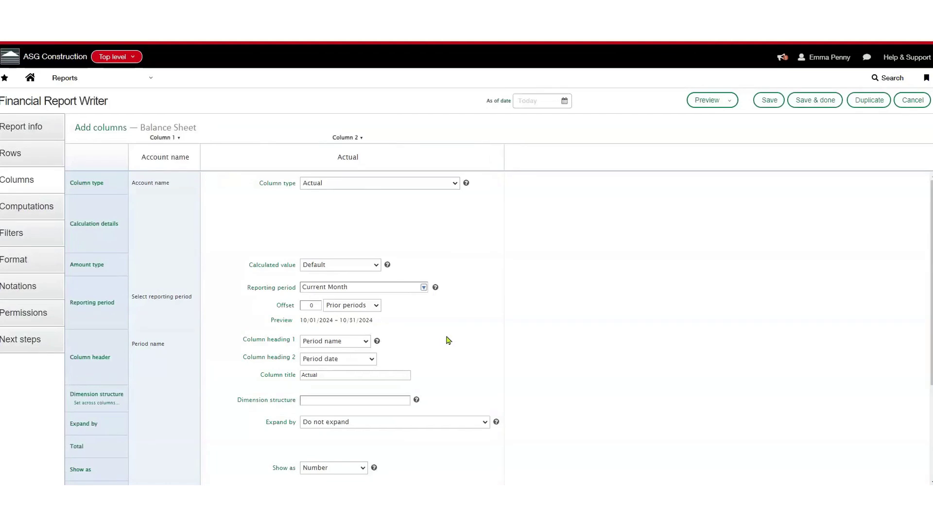
pyautogui.scroll(-3, 442, 311)
pyautogui.scroll(3, 437, 282)
pyautogui.click(425, 287)
pyautogui.click(426, 289)
pyautogui.scroll(-3, 445, 320)
pyautogui.click(485, 279)
pyautogui.click(398, 308)
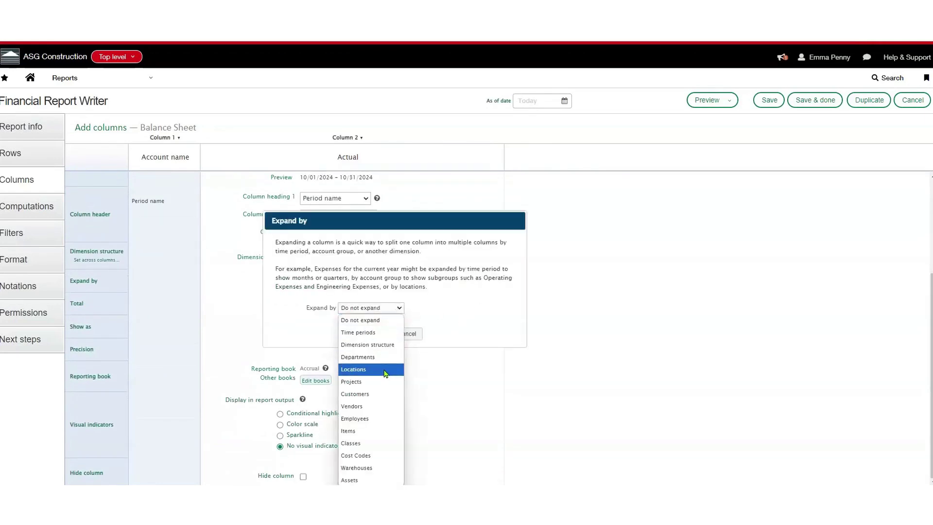
pyautogui.click(386, 371)
pyautogui.click(384, 348)
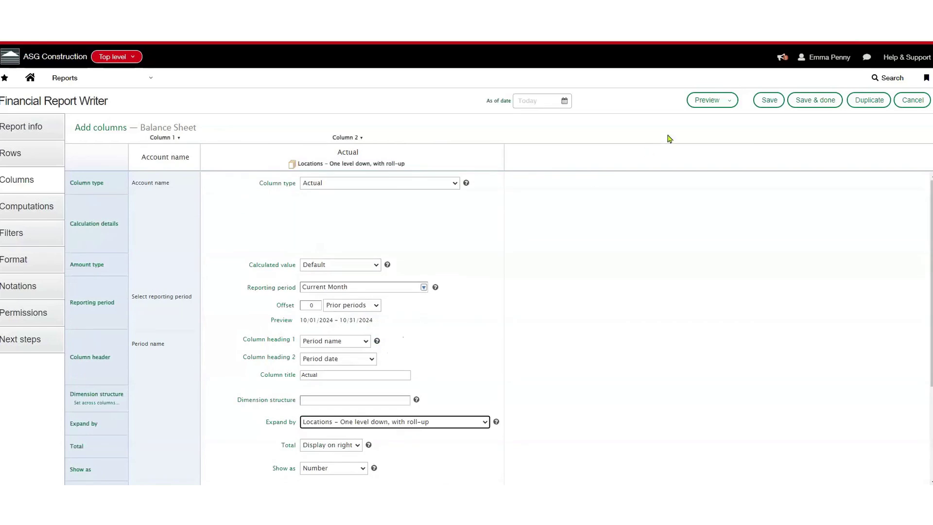
# - Preview the Balance Sheet report and review its receivables by project and its amounts by location
pyautogui.click(730, 100)
pyautogui.click(721, 124)
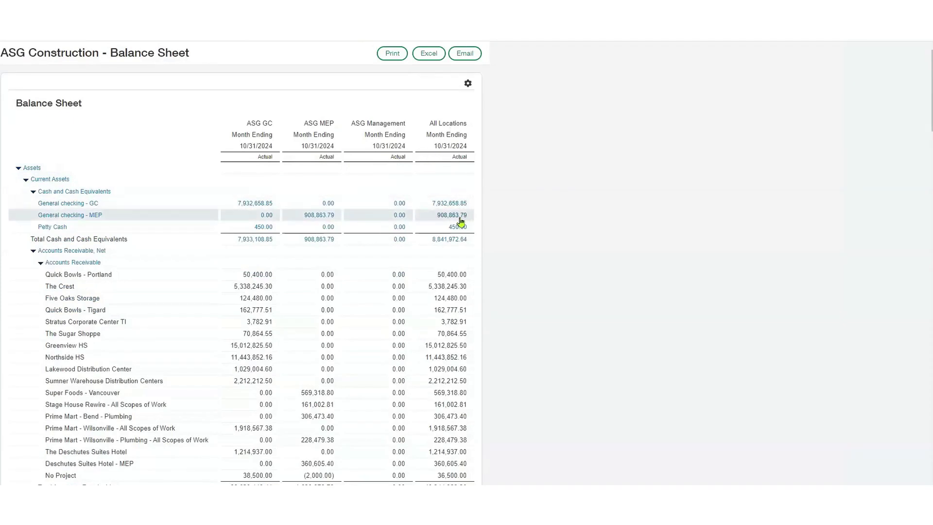
pyautogui.scroll(-1, 460, 222)
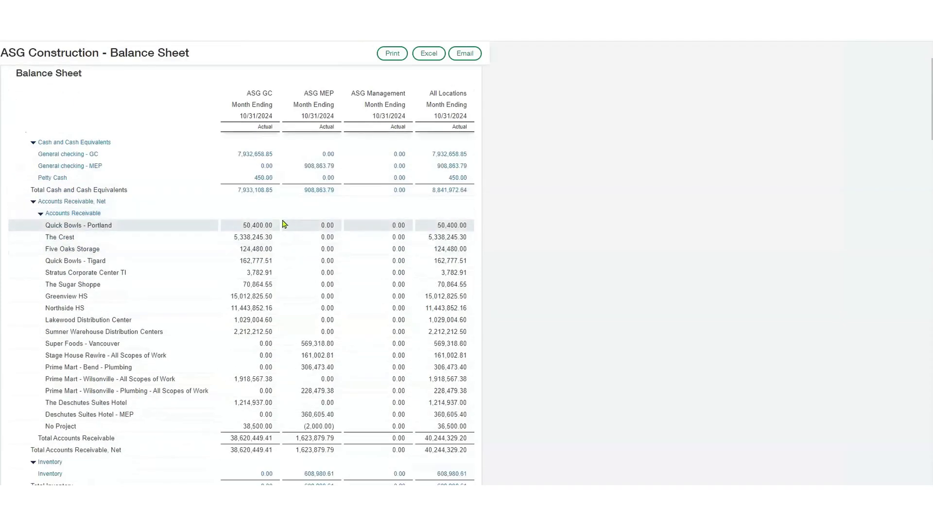
pyautogui.scroll(-12, 286, 372)
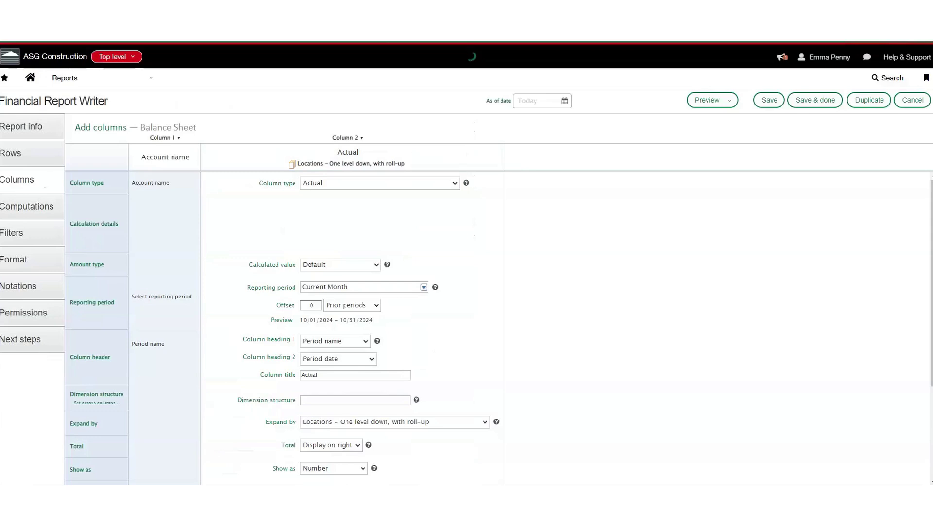
# - Leave the report writer without saving, open the Reports center and browse all reports by application
pyautogui.click(127, 78)
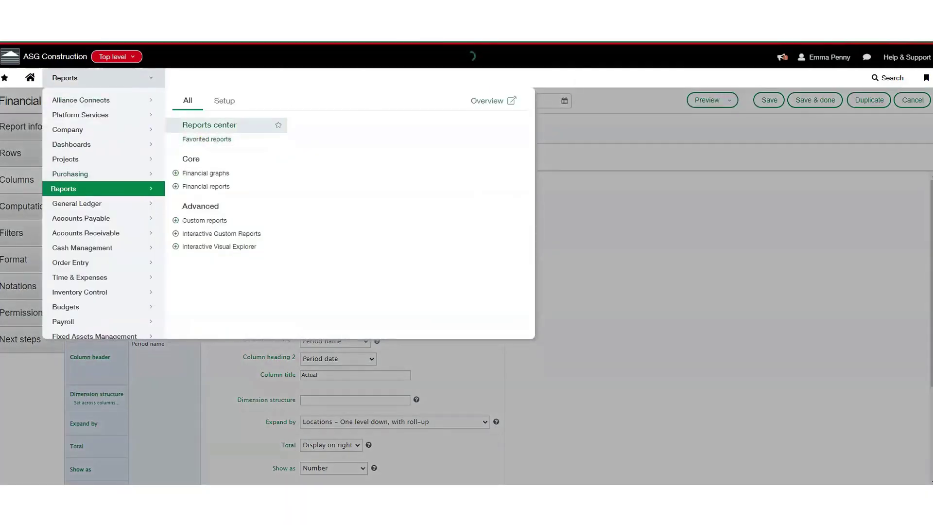
pyautogui.click(200, 129)
pyautogui.click(500, 93)
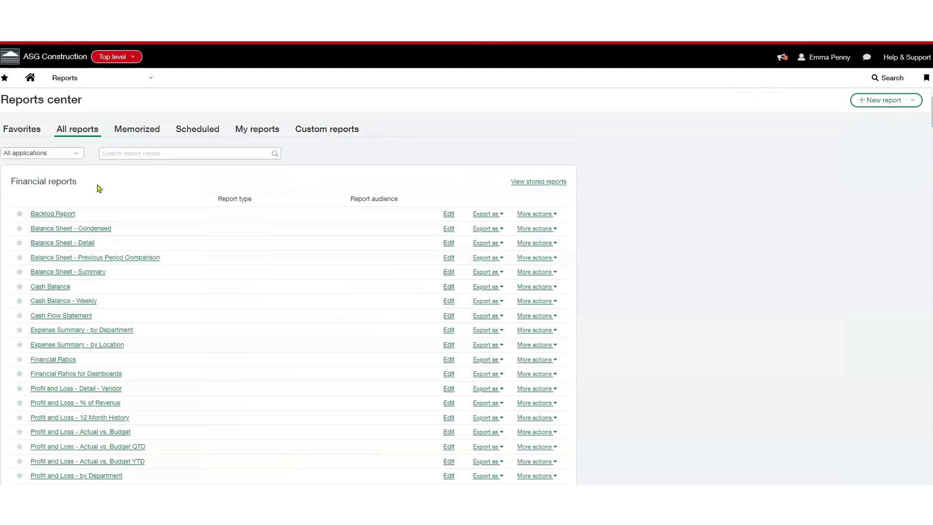
pyautogui.scroll(-15, 119, 232)
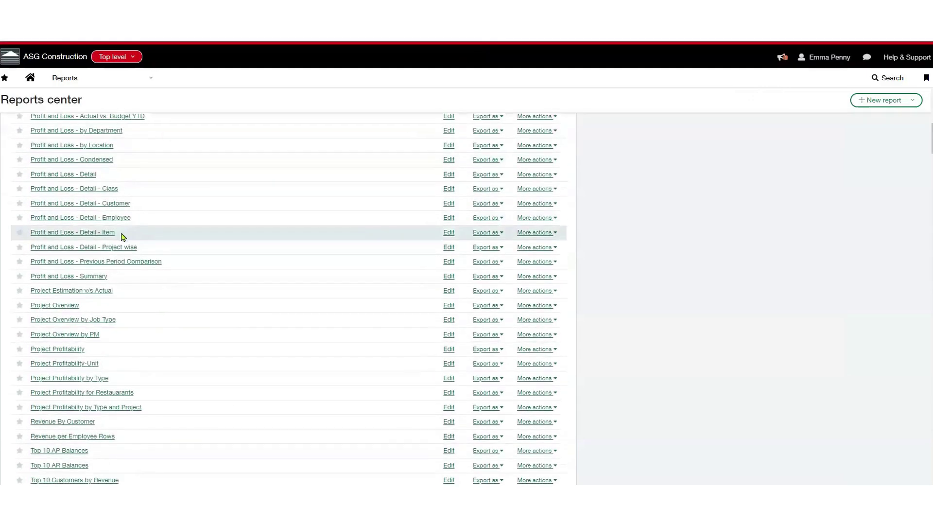
pyautogui.scroll(-5, 125, 284)
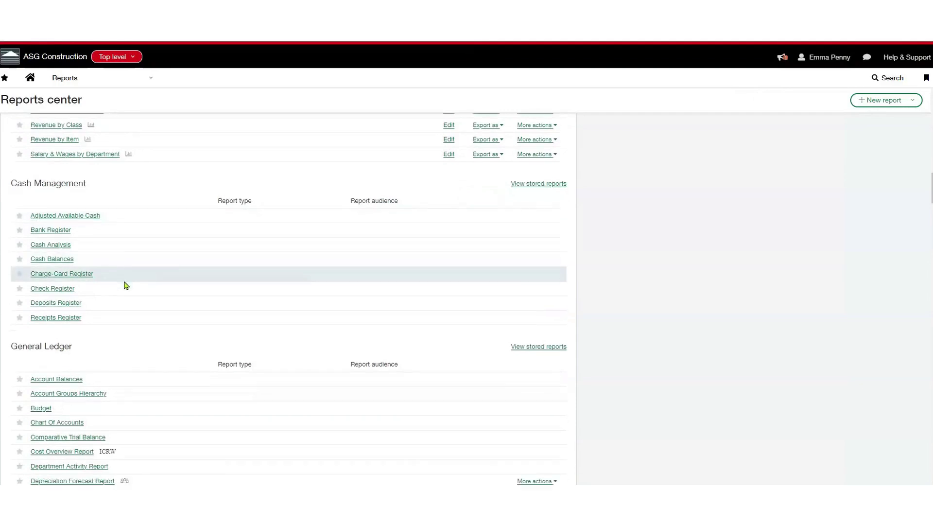
pyautogui.scroll(-18, 144, 302)
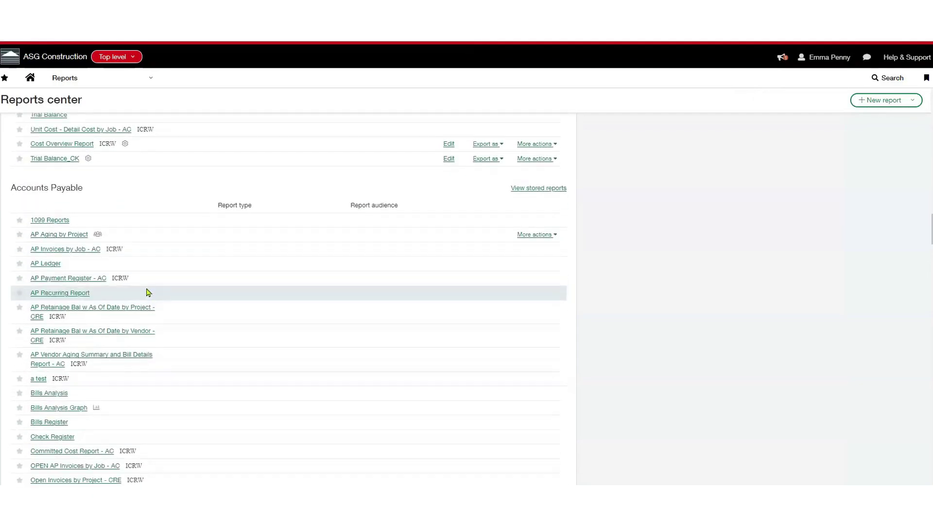
pyautogui.scroll(-4, 150, 319)
pyautogui.scroll(14, 167, 329)
pyautogui.scroll(15, 185, 352)
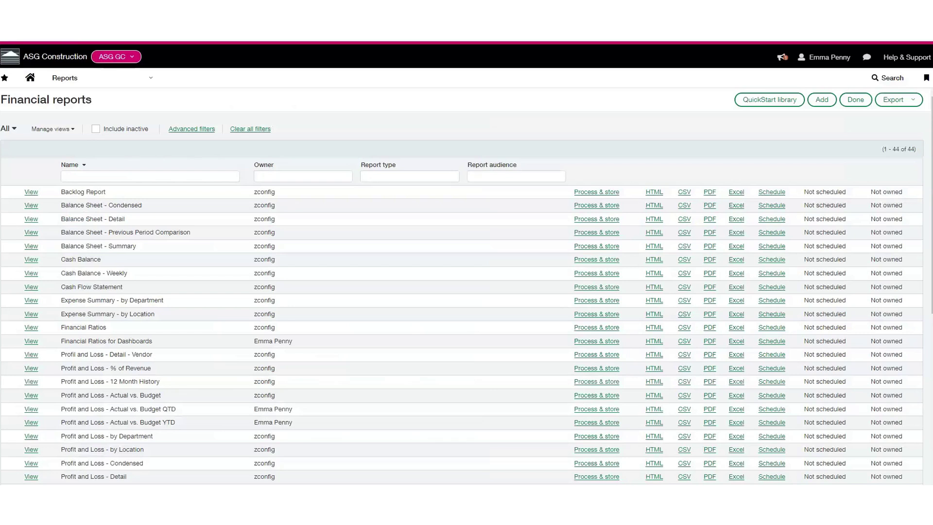
# - Browse the Alliance Connects module's list of components, reviewing its job cost, WIP, subcontract audit and commitment reports
pyautogui.click(151, 78)
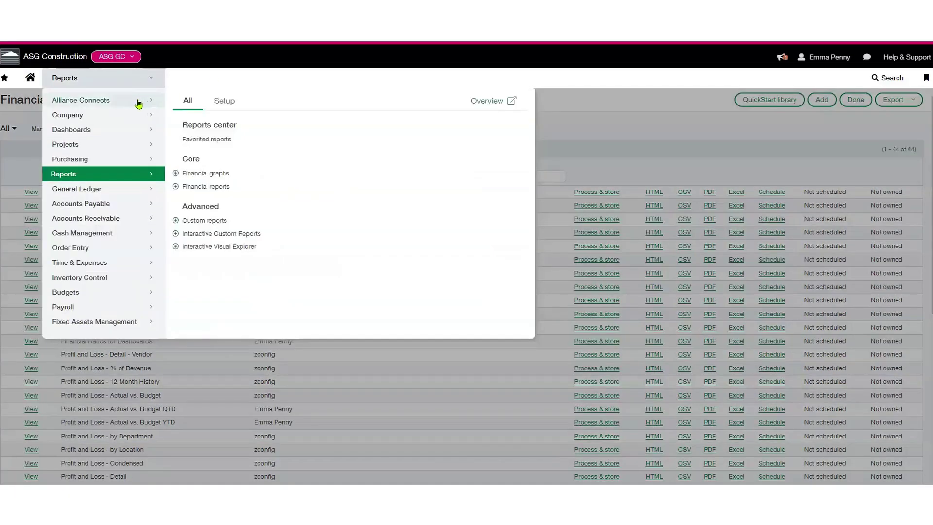
pyautogui.moveTo(138, 103)
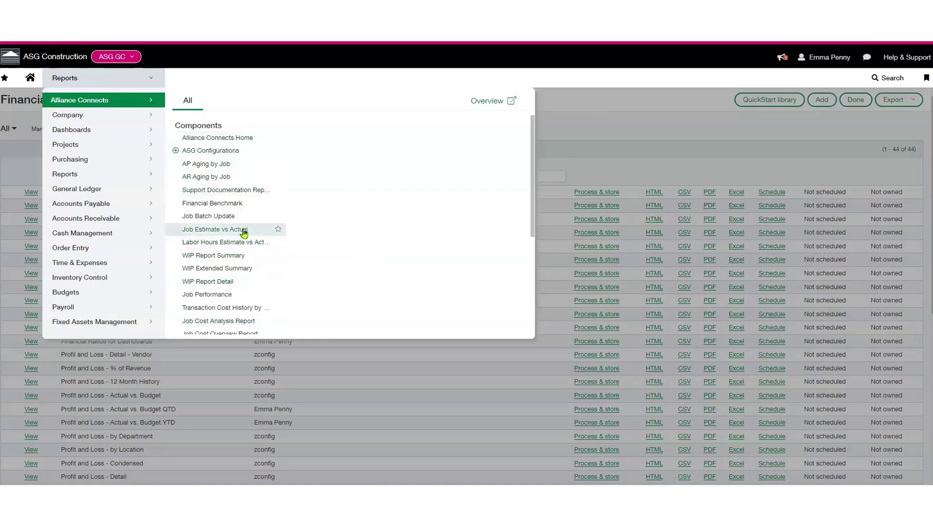
pyautogui.scroll(-2, 246, 234)
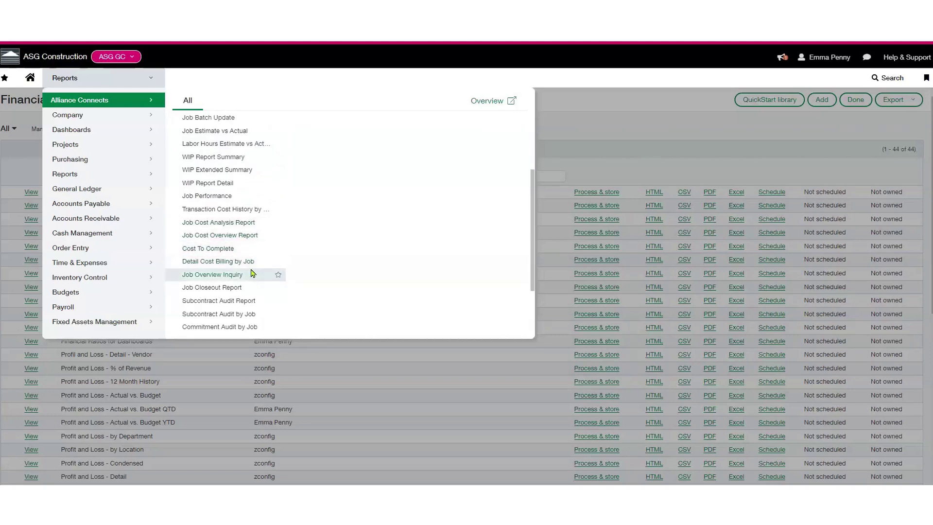
pyautogui.scroll(-1, 253, 275)
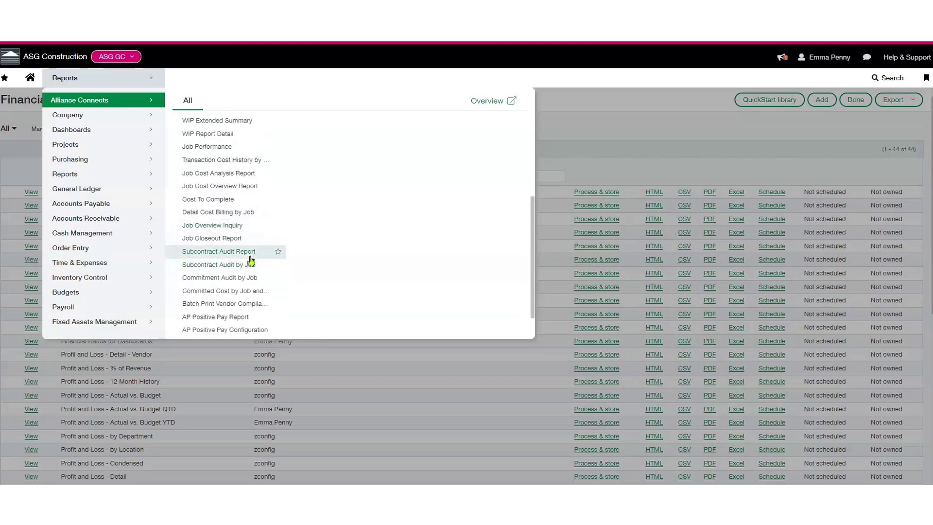
pyautogui.scroll(-1, 251, 281)
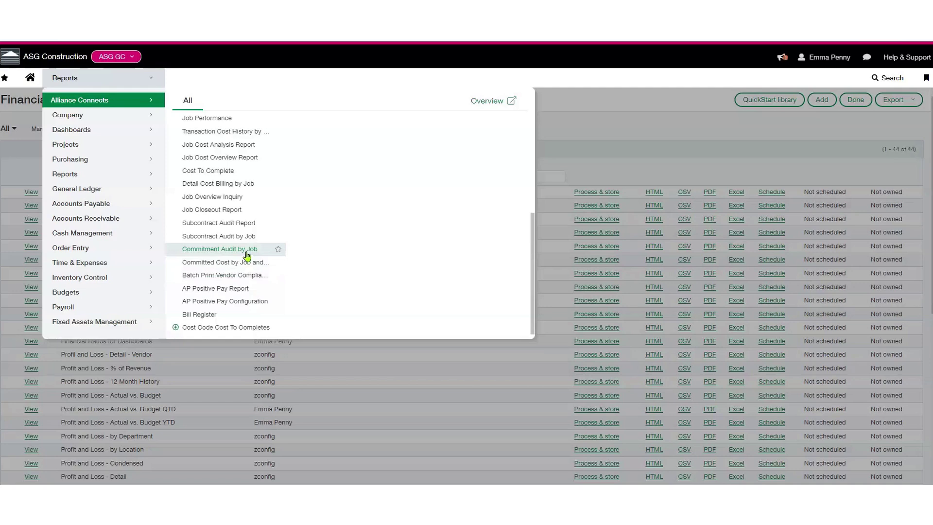
pyautogui.scroll(1, 246, 243)
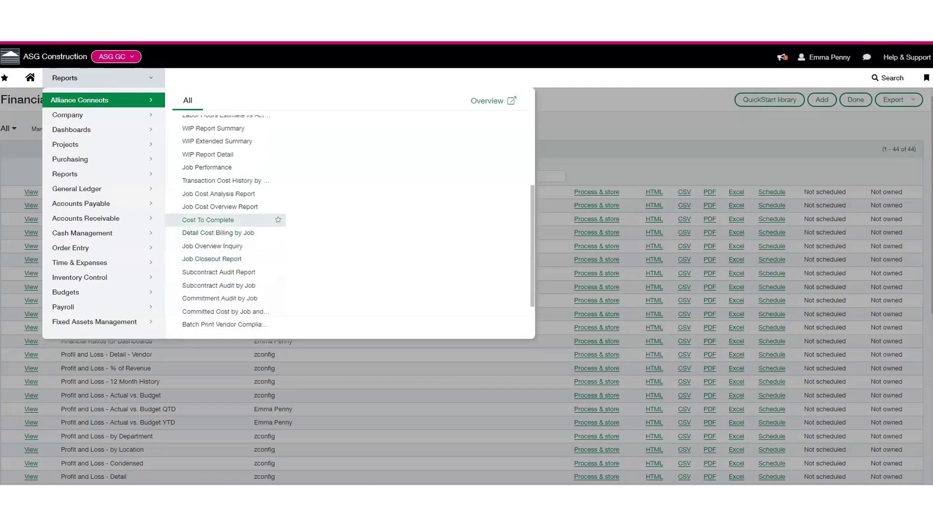